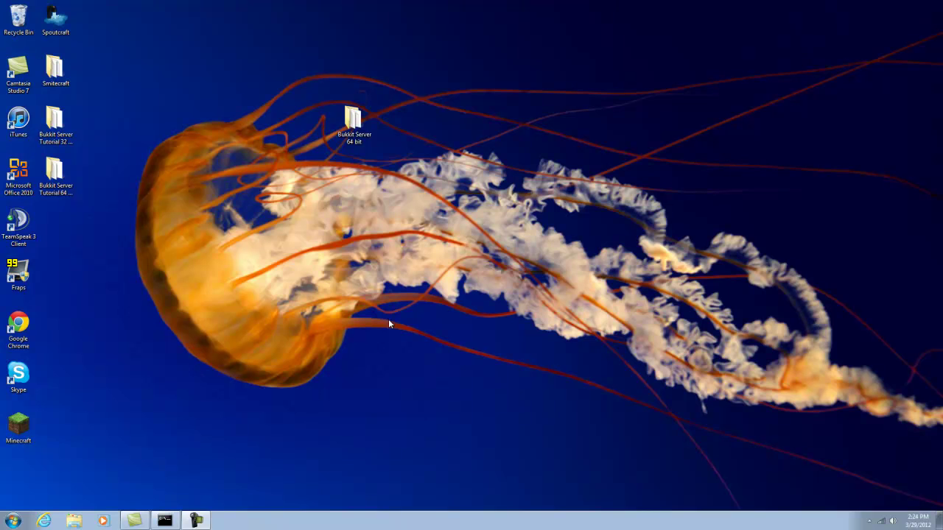
- Switch to Internet Explorer, go to google.com and search for "bukkit"
{"action": "left_click_drag", "start_coordinate": [360, 130], "coordinate": [434, 131]}
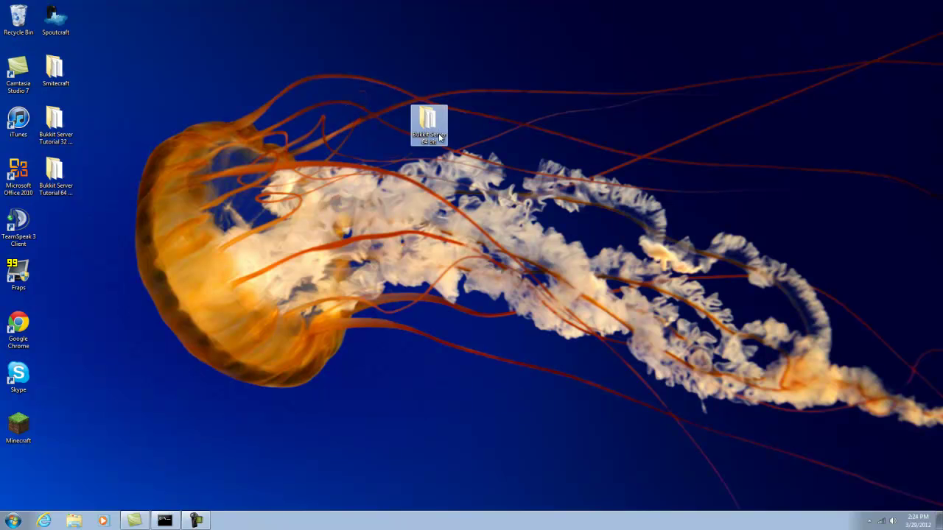
{"action": "left_click", "coordinate": [45, 521]}
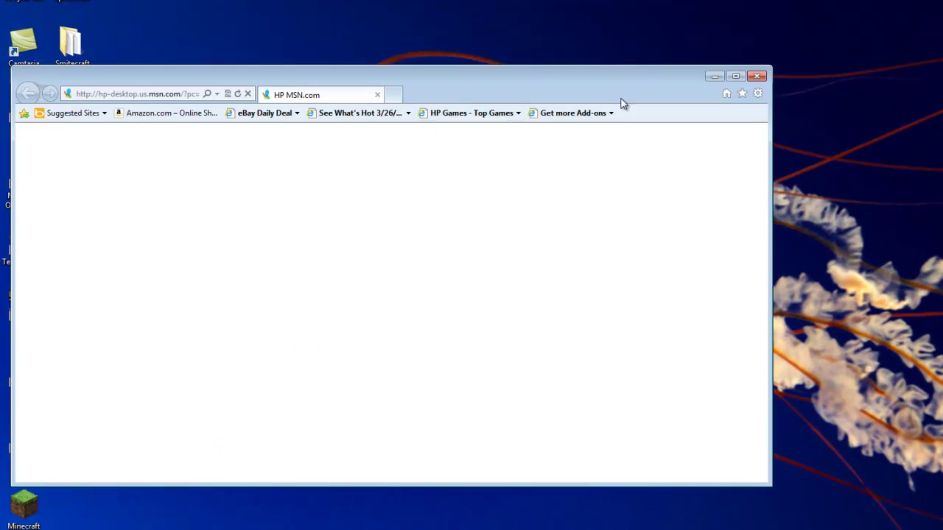
{"action": "left_click", "coordinate": [217, 93]}
{"action": "left_click", "coordinate": [185, 110]}
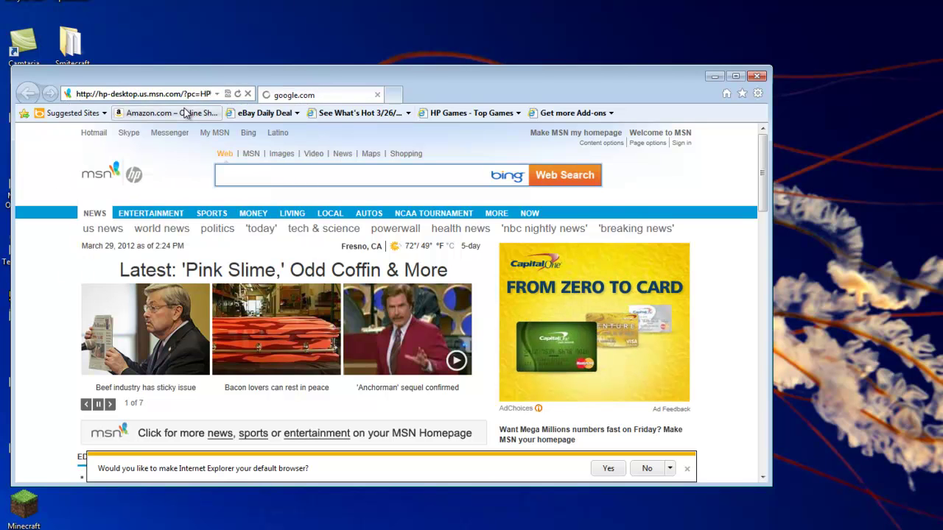
{"action": "type", "text": "bukkit"}
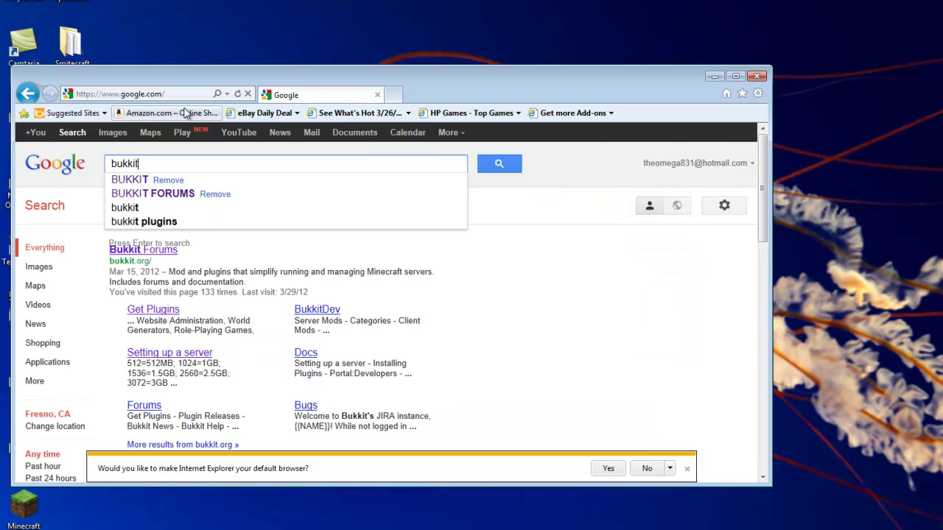
{"action": "key", "text": "Return"}
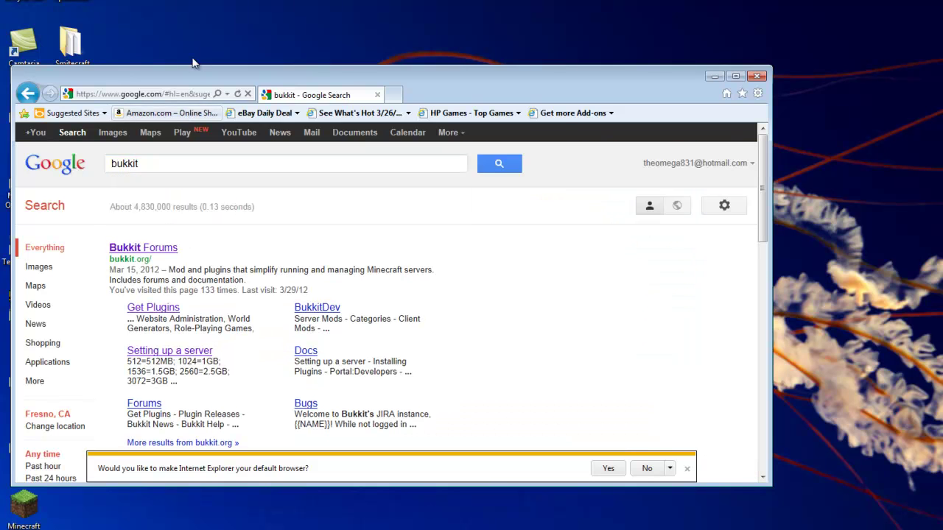
- Open the Bukkit Forums site from the search results and go to its plugin list
{"action": "left_click", "coordinate": [160, 255]}
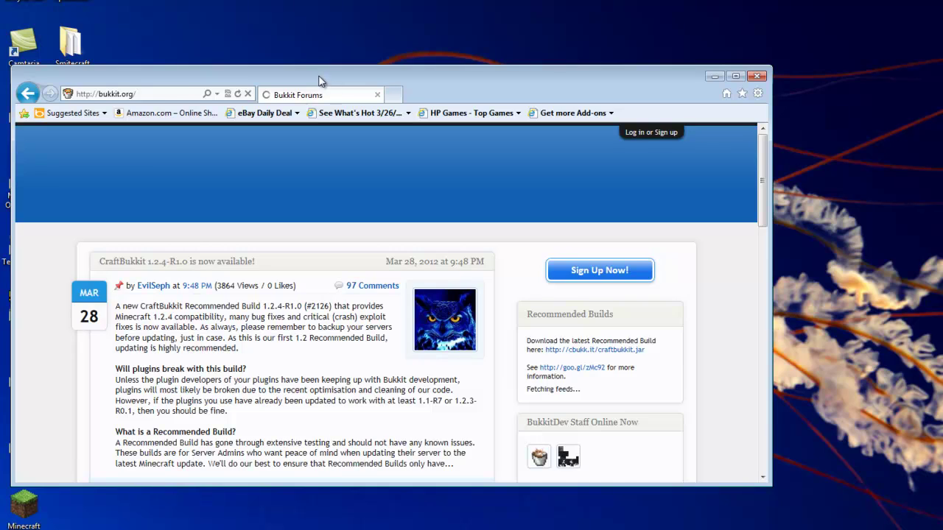
{"action": "left_click_drag", "start_coordinate": [321, 78], "coordinate": [420, 59]}
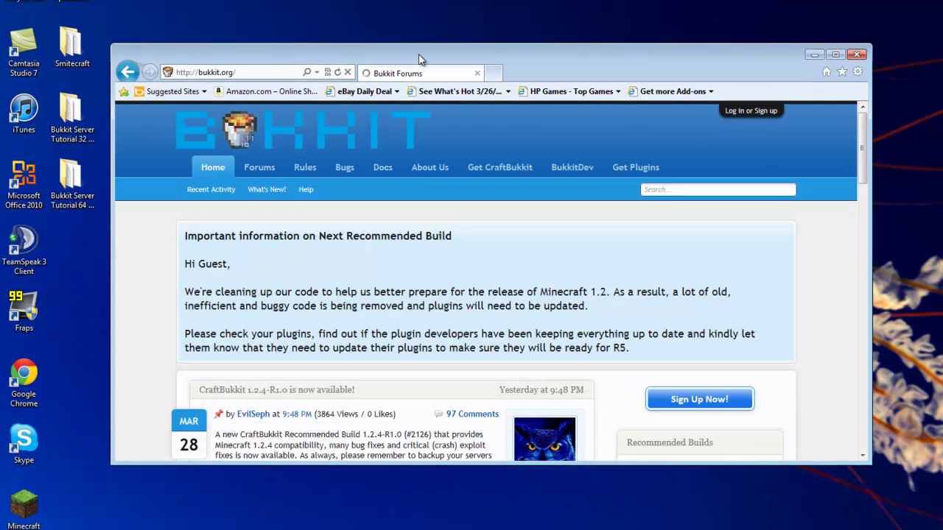
{"action": "left_click", "coordinate": [638, 168]}
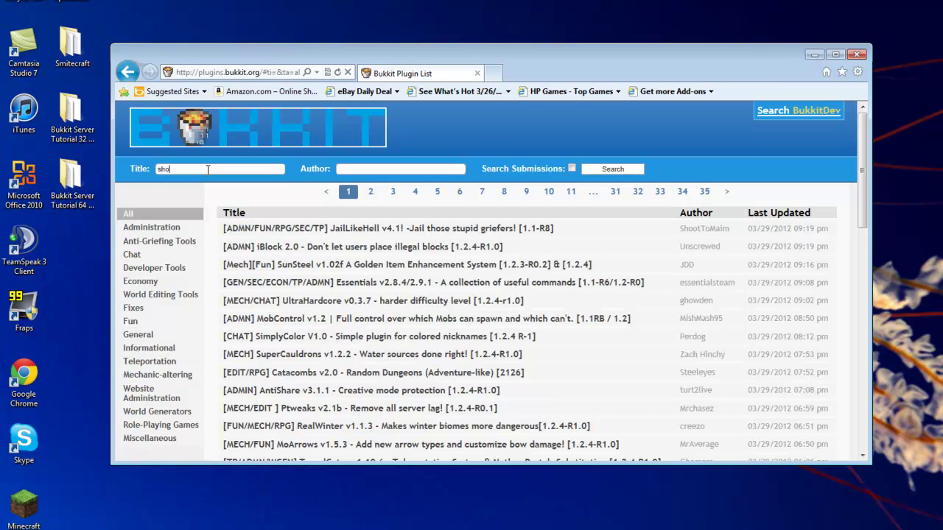
- Search the plugin titles for "showcase" and open the Showcase plugin's forum thread
{"action": "type", "text": "e"}
{"action": "key", "text": "Return"}
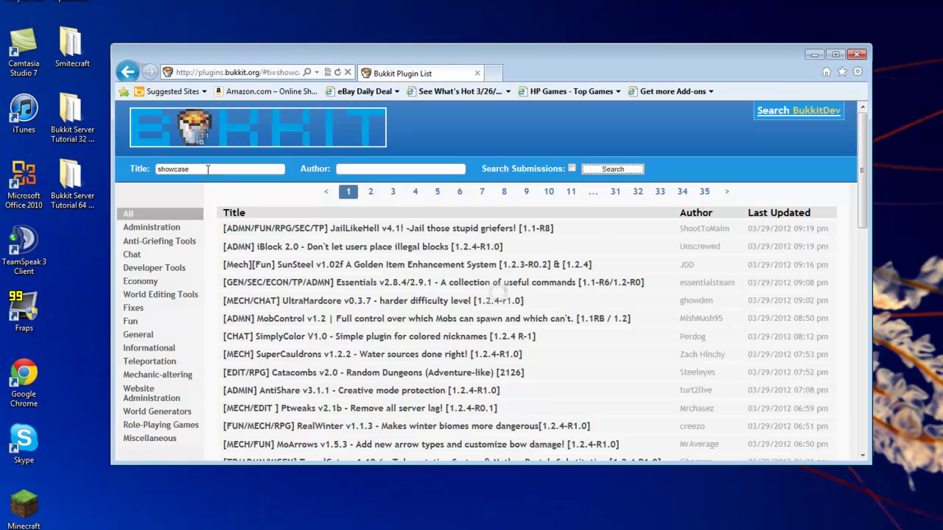
{"action": "left_click", "coordinate": [350, 230]}
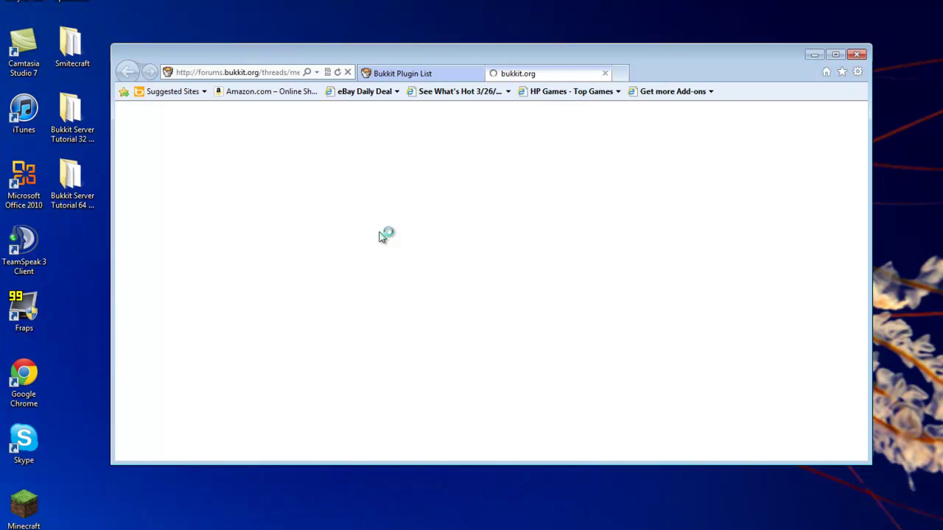
- Review the Showcase plugin's features, supported economy systems and download section in the thread's first post
{"action": "scroll", "coordinate": [377, 229], "scroll_direction": "down", "scroll_amount": 3}
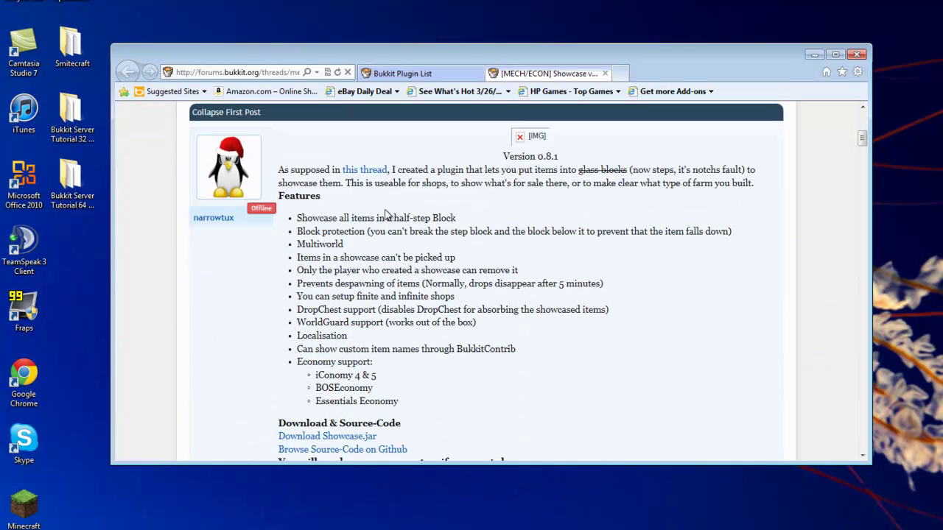
{"action": "scroll", "coordinate": [352, 174], "scroll_direction": "down", "scroll_amount": 2}
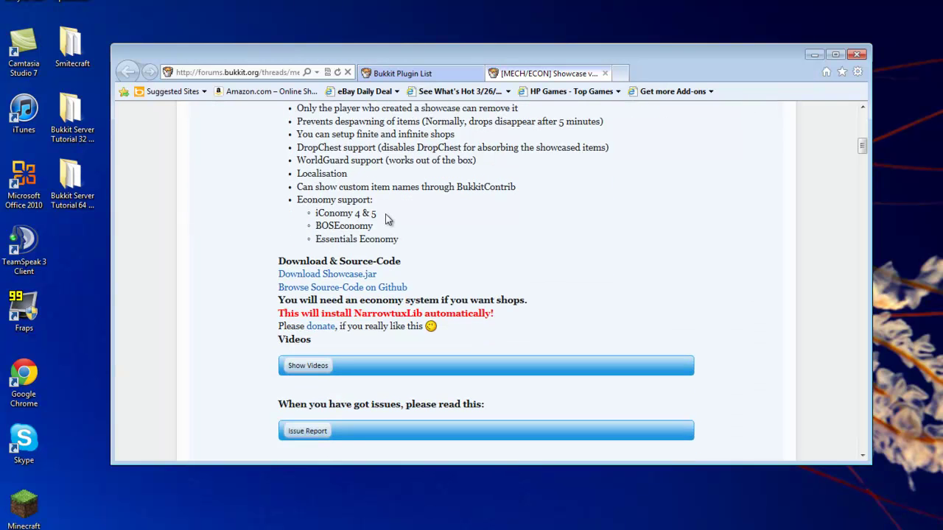
{"action": "scroll", "coordinate": [386, 214], "scroll_direction": "up", "scroll_amount": 1}
{"action": "scroll", "coordinate": [310, 190], "scroll_direction": "up", "scroll_amount": 2}
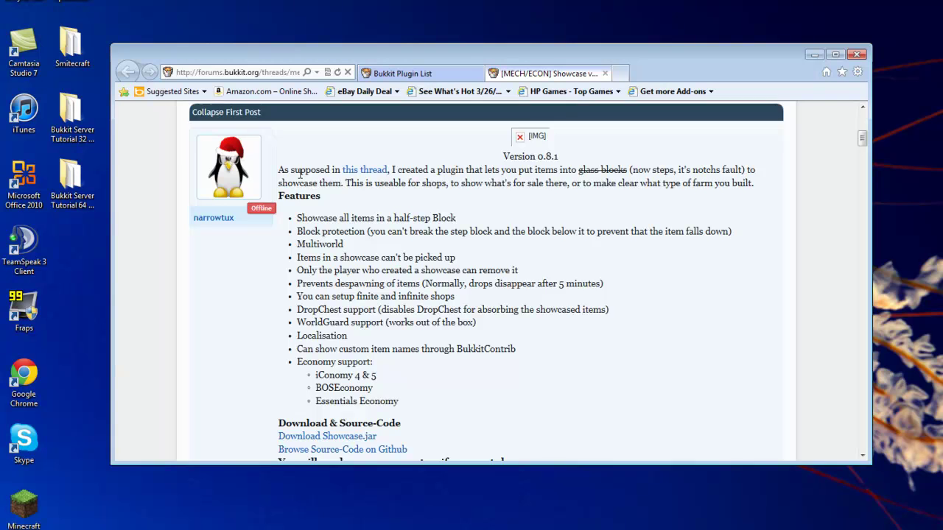
{"action": "scroll", "coordinate": [303, 177], "scroll_direction": "down", "scroll_amount": 2}
{"action": "scroll", "coordinate": [303, 177], "scroll_direction": "down", "scroll_amount": 1}
{"action": "scroll", "coordinate": [370, 182], "scroll_direction": "down", "scroll_amount": 1}
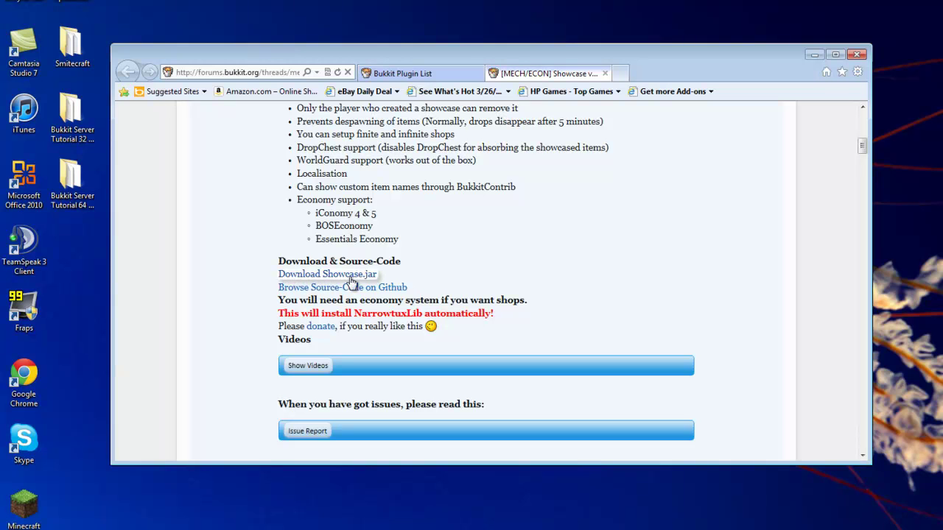
{"action": "scroll", "coordinate": [405, 280], "scroll_direction": "up", "scroll_amount": 3}
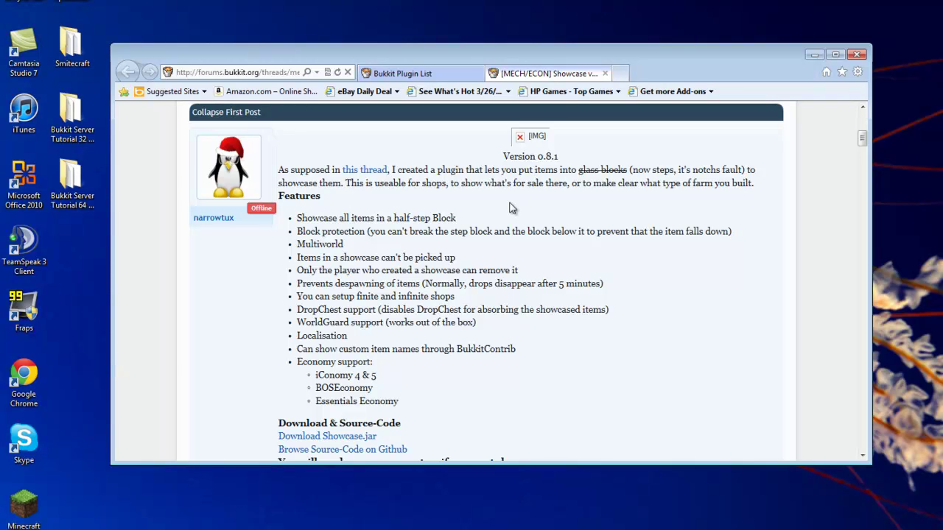
{"action": "scroll", "coordinate": [515, 206], "scroll_direction": "down", "scroll_amount": 5}
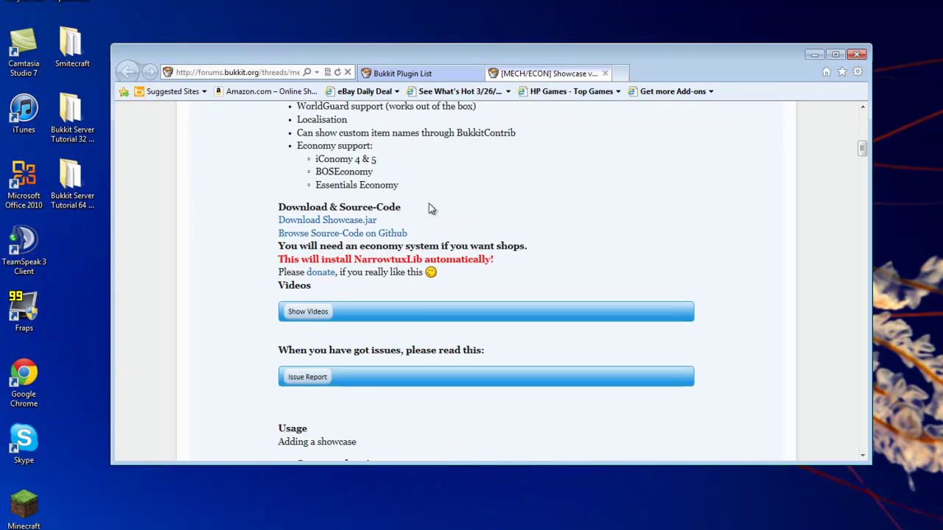
{"action": "left_click", "coordinate": [309, 222]}
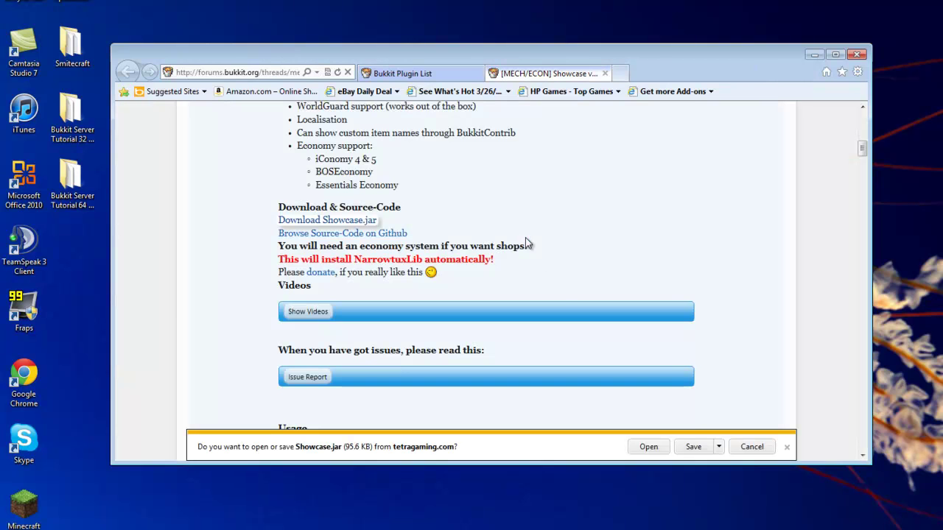
{"action": "left_click", "coordinate": [719, 447]}
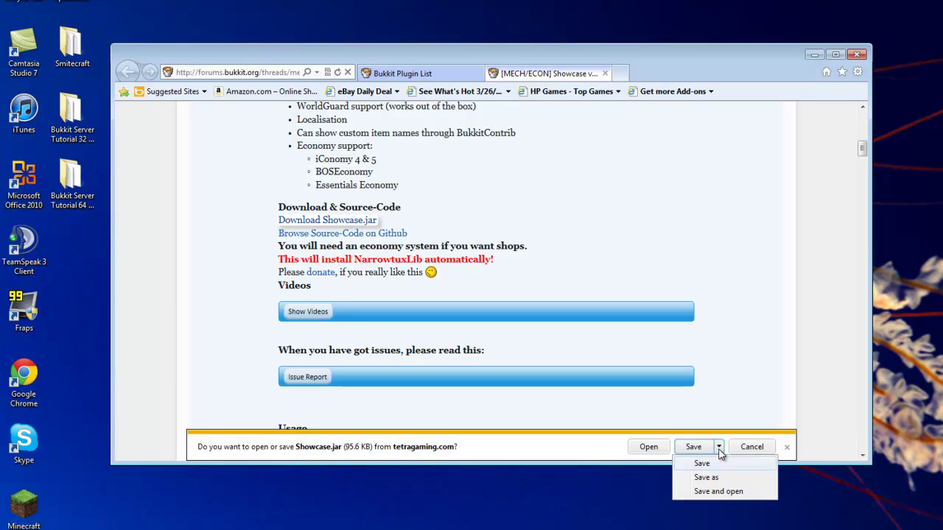
{"action": "left_click", "coordinate": [705, 477]}
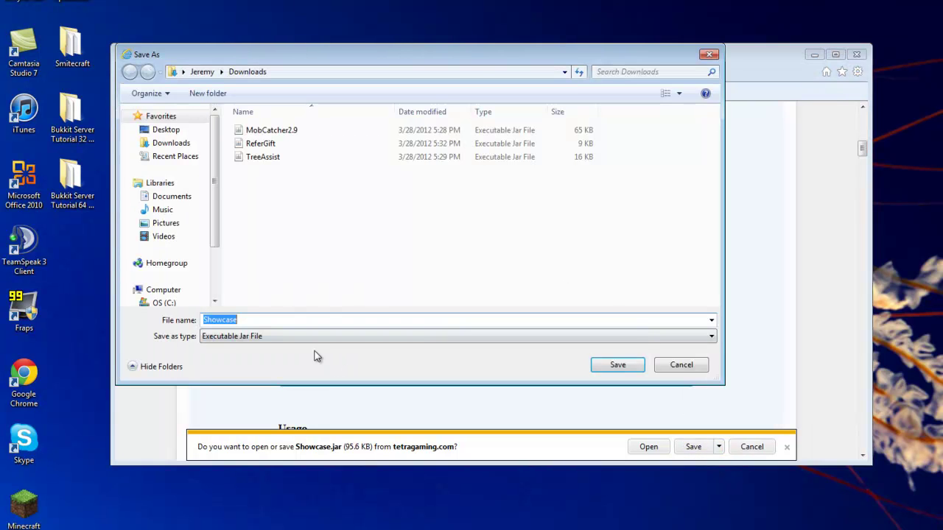
{"action": "left_click", "coordinate": [263, 322]}
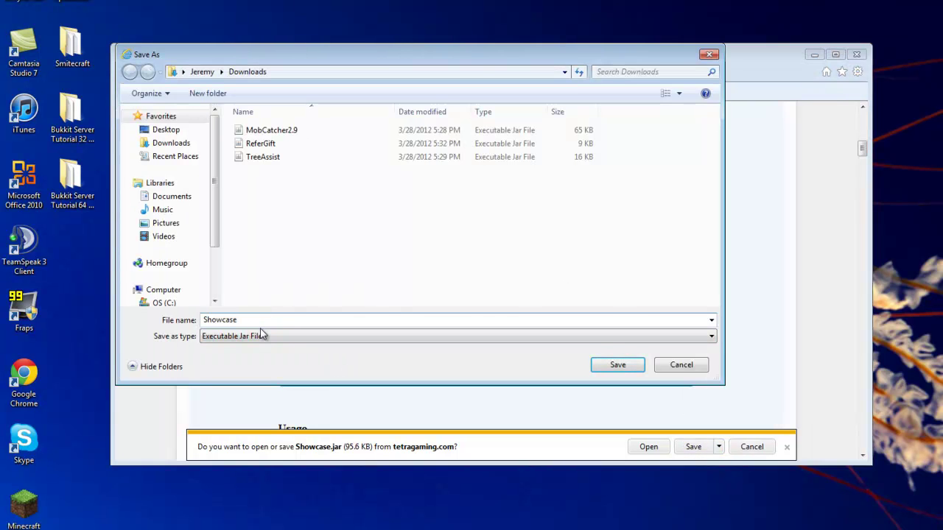
{"action": "type", "text": ".jar"}
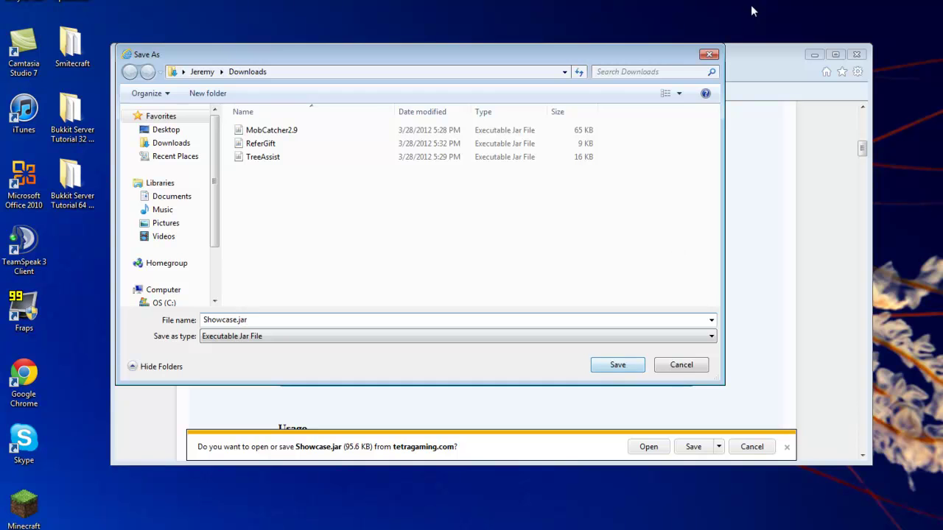
{"action": "left_click", "coordinate": [708, 59]}
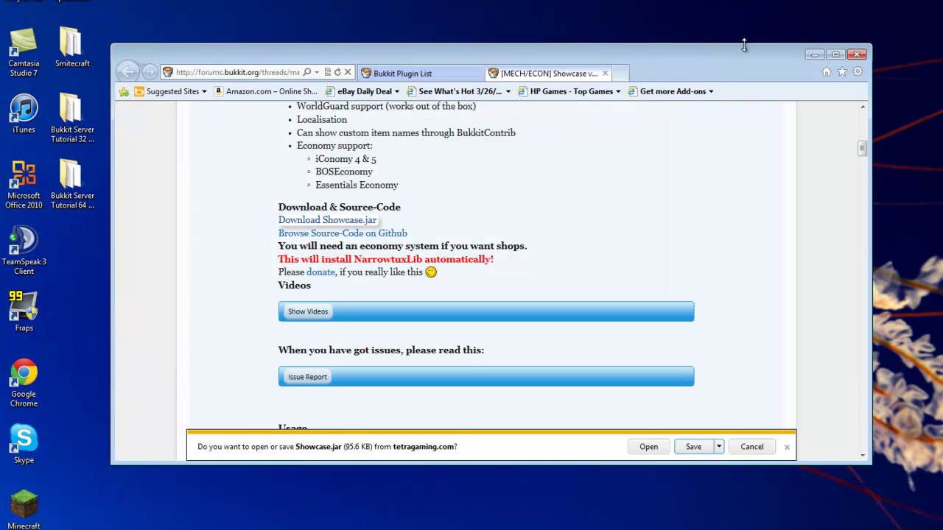
- Examine the Showcase thread's usage instructions and its table of permission nodes
{"action": "left_click_drag", "start_coordinate": [838, 46], "coordinate": [714, 77]}
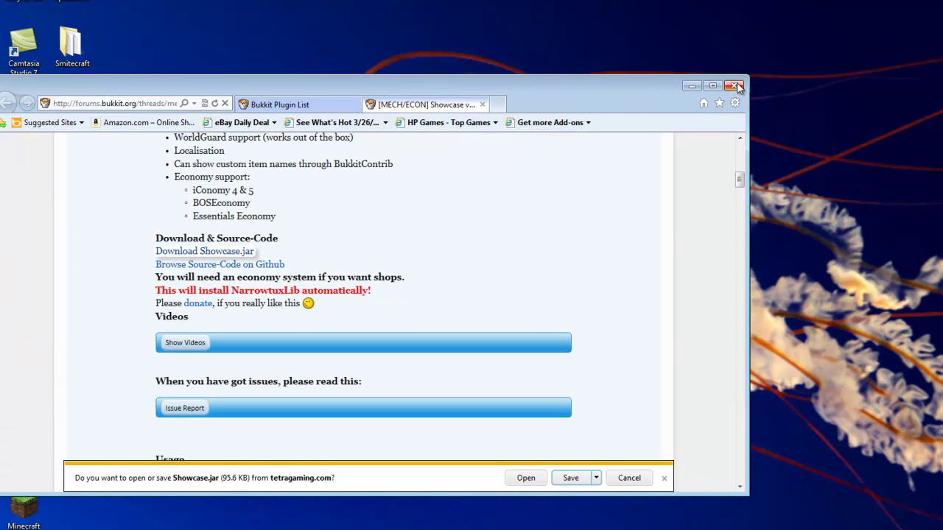
{"action": "left_click_drag", "start_coordinate": [548, 84], "coordinate": [740, 44]}
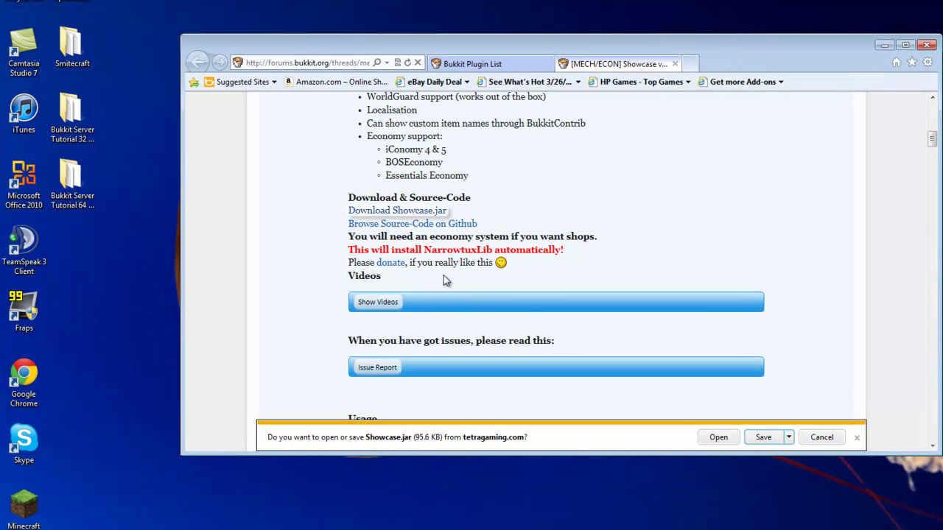
{"action": "scroll", "coordinate": [296, 271], "scroll_direction": "down", "scroll_amount": 2}
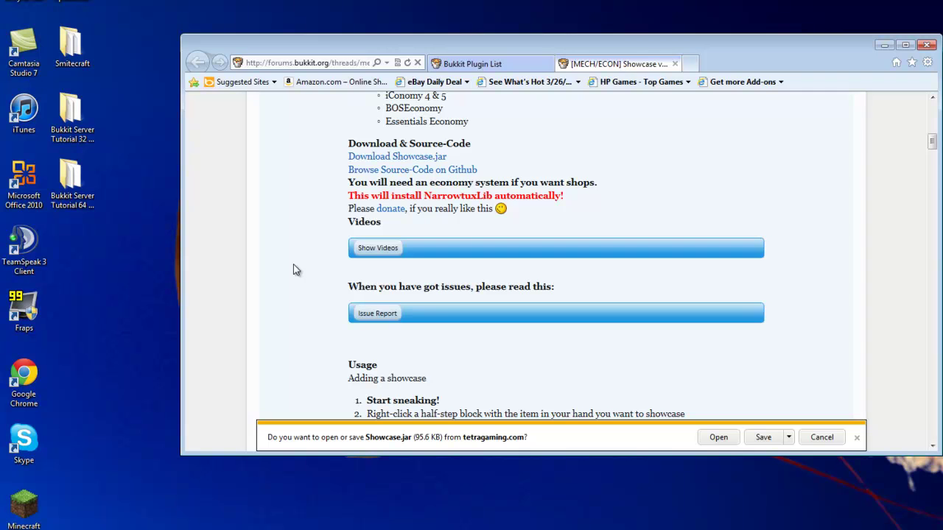
{"action": "scroll", "coordinate": [293, 271], "scroll_direction": "down", "scroll_amount": 8}
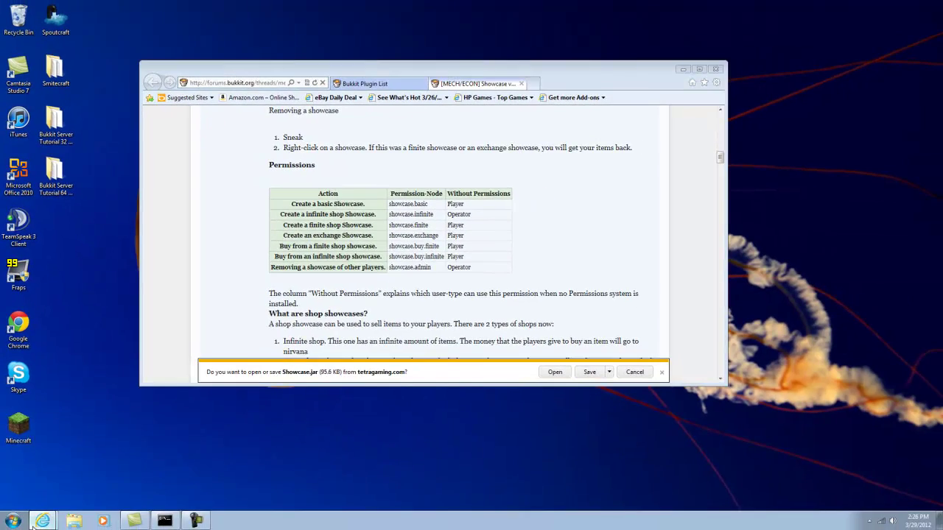
- Open the plugins folder inside the Bukkit Server 64 bit desktop folder and look for the Showcase jar file
{"action": "left_click_drag", "start_coordinate": [415, 76], "coordinate": [345, 205]}
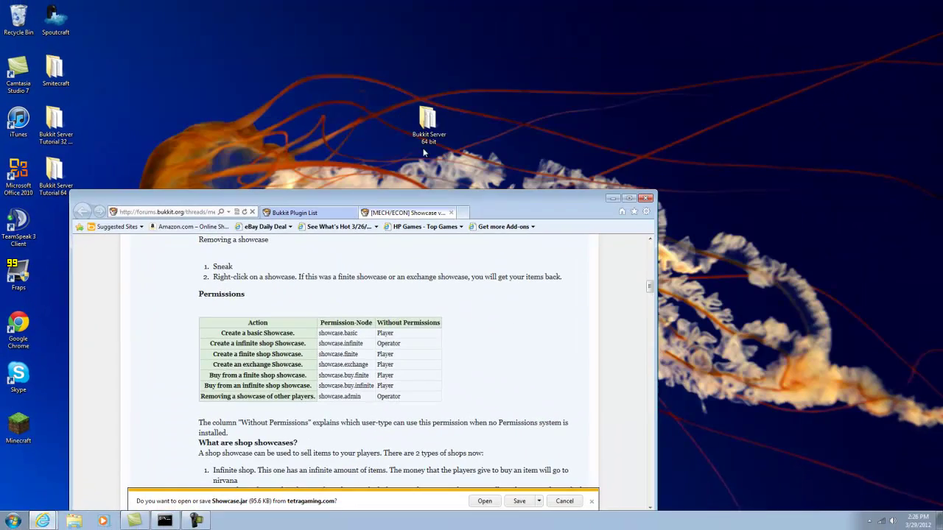
{"action": "double_click", "coordinate": [427, 129]}
{"action": "left_click_drag", "start_coordinate": [342, 86], "coordinate": [445, 96]}
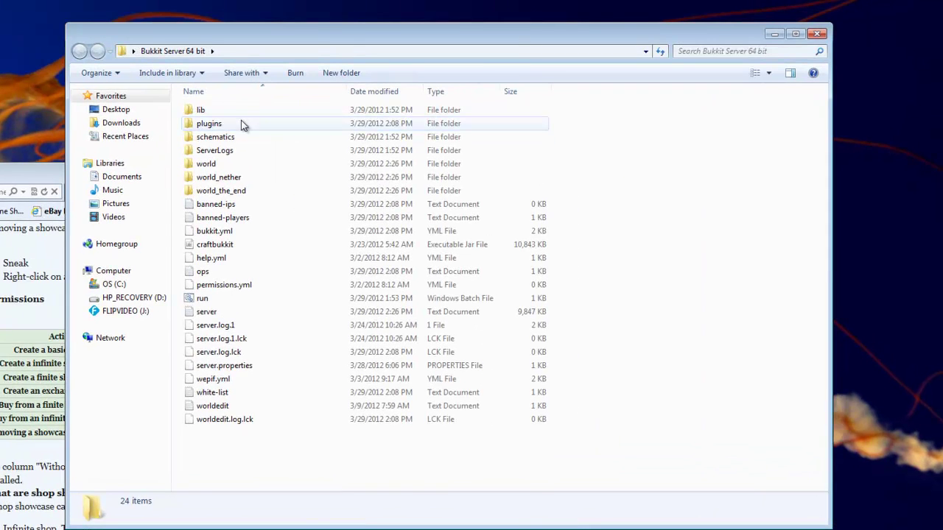
{"action": "double_click", "coordinate": [237, 123]}
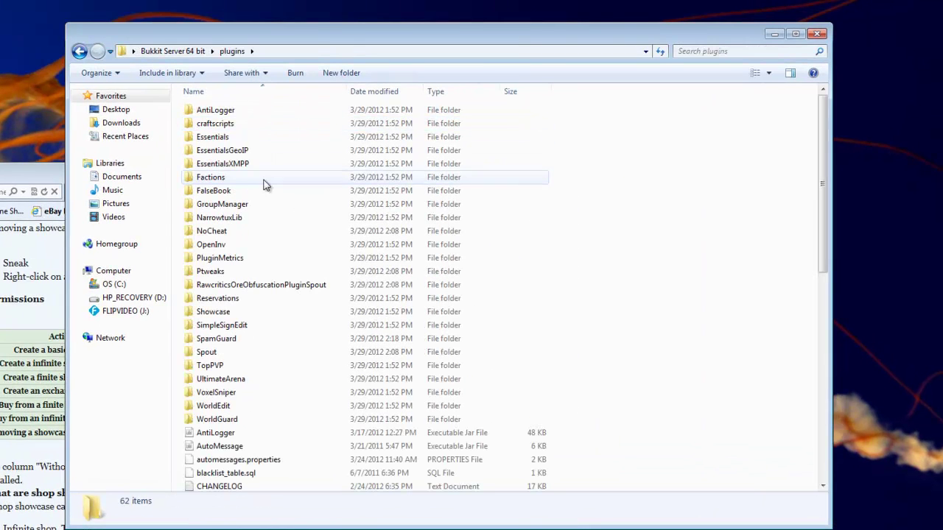
{"action": "scroll", "coordinate": [228, 176], "scroll_direction": "down", "scroll_amount": 2}
{"action": "scroll", "coordinate": [229, 177], "scroll_direction": "down", "scroll_amount": 9}
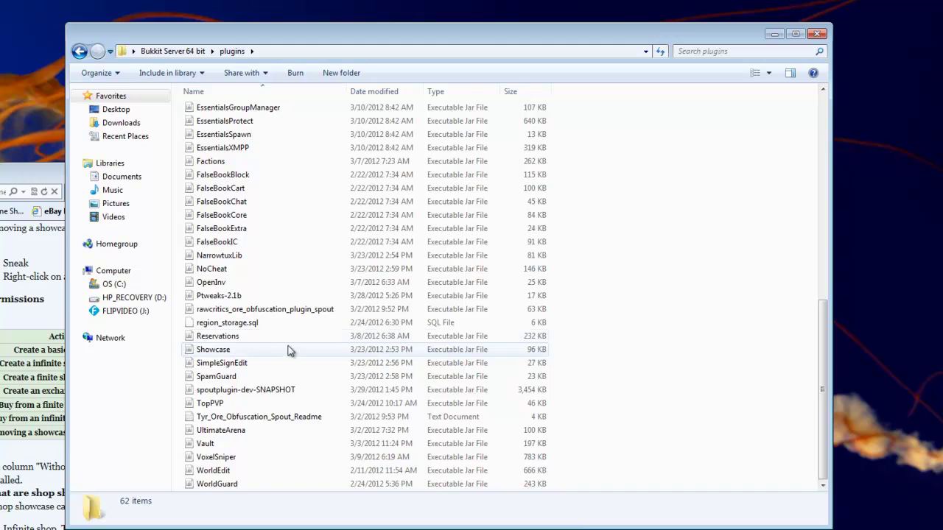
{"action": "scroll", "coordinate": [295, 346], "scroll_direction": "up", "scroll_amount": 12}
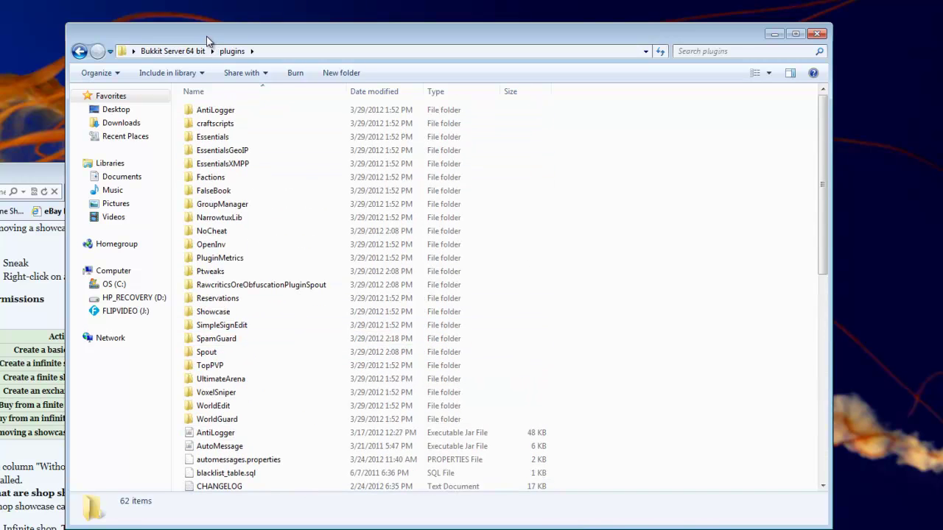
- Go back to the Bukkit Server 64 bit folder and bring the browser's Showcase permissions table into view
{"action": "left_click_drag", "start_coordinate": [221, 42], "coordinate": [265, 20]}
{"action": "left_click", "coordinate": [124, 30]}
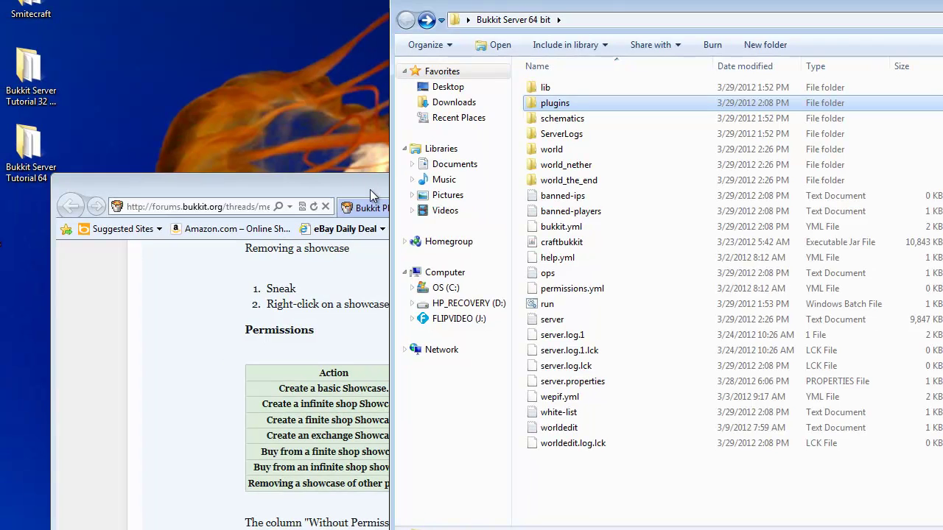
{"action": "left_click_drag", "start_coordinate": [372, 190], "coordinate": [351, 35]}
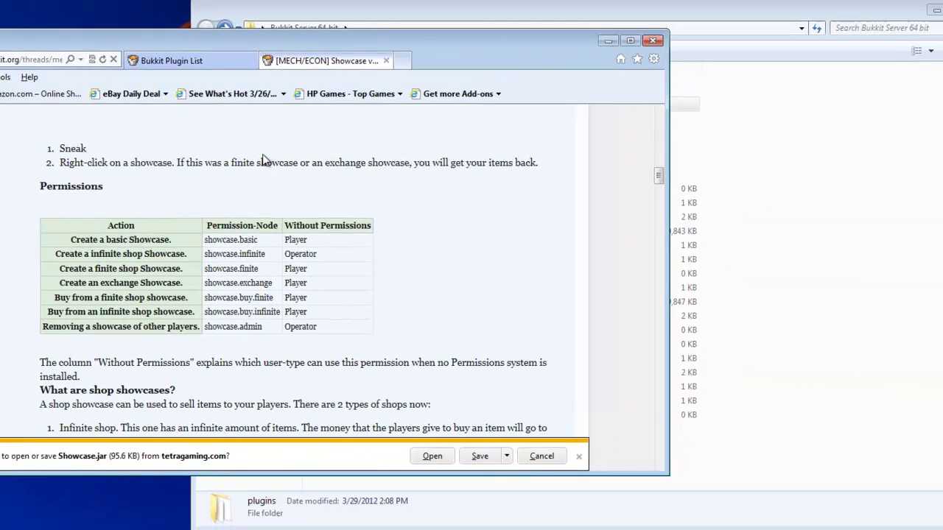
- Return to the Bukkit Server 64 bit folder window and reopen its plugins folder
{"action": "left_click", "coordinate": [467, 160]}
{"action": "left_click_drag", "start_coordinate": [370, 25], "coordinate": [267, 28]}
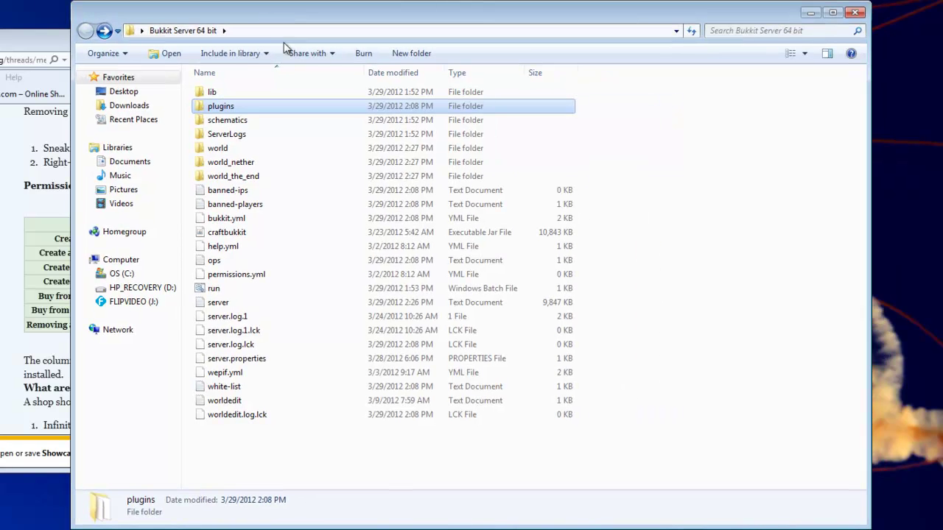
{"action": "double_click", "coordinate": [244, 112]}
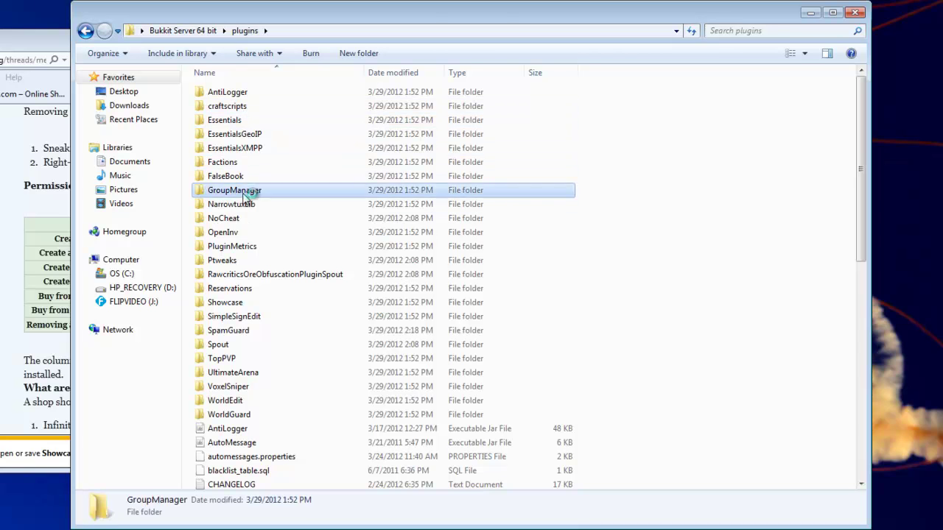
- Open groups.yml from the GroupManager folder's worlds\world subfolder in Notepad++
{"action": "double_click", "coordinate": [247, 193]}
{"action": "double_click", "coordinate": [232, 107]}
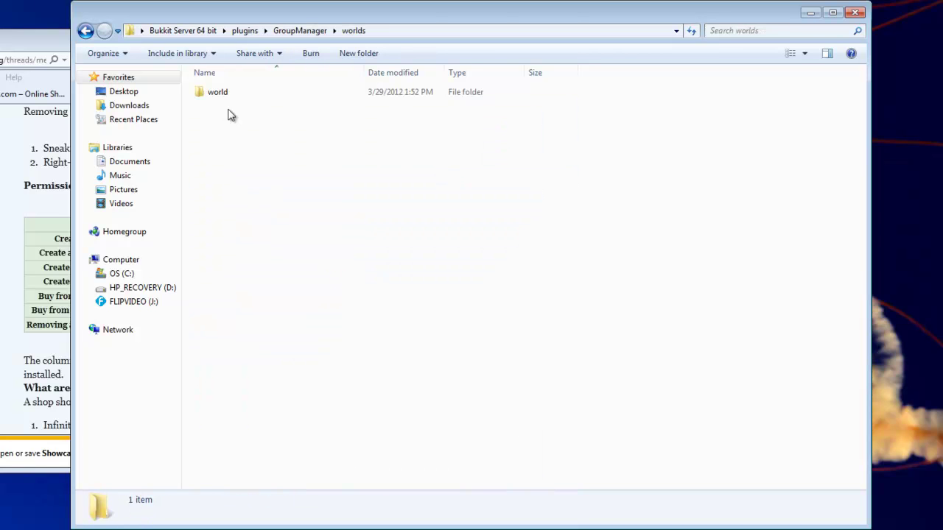
{"action": "double_click", "coordinate": [219, 93]}
{"action": "right_click", "coordinate": [218, 98]}
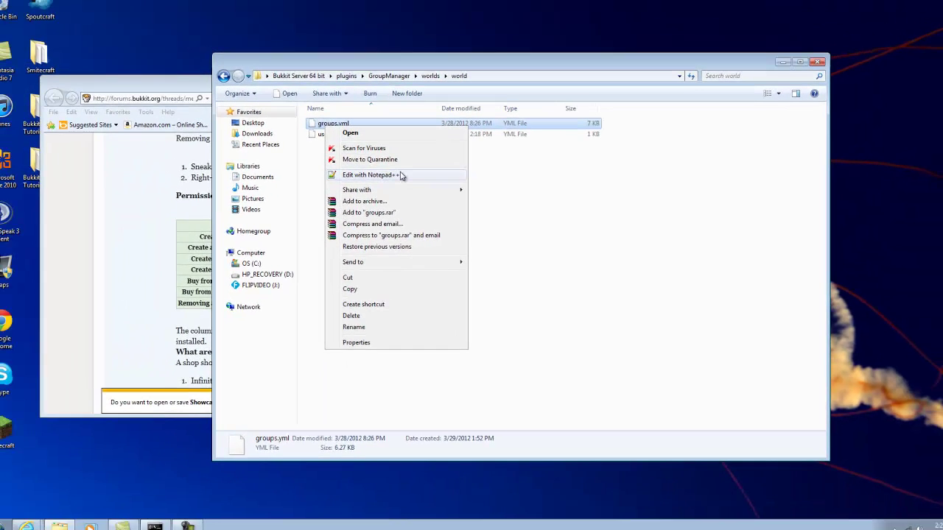
{"action": "left_click", "coordinate": [317, 158]}
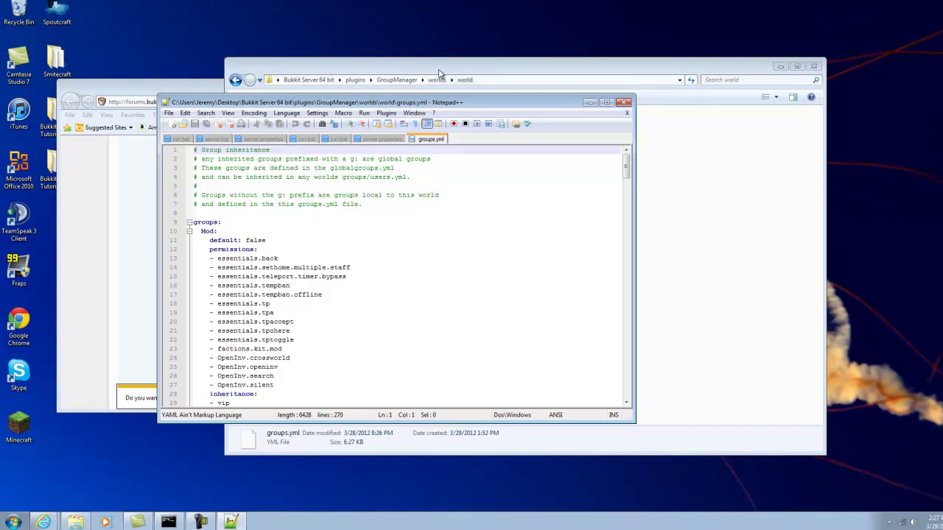
- Close the world folder window and place the groups.yml window beside the browser's permission nodes
{"action": "left_click_drag", "start_coordinate": [439, 73], "coordinate": [209, 116]}
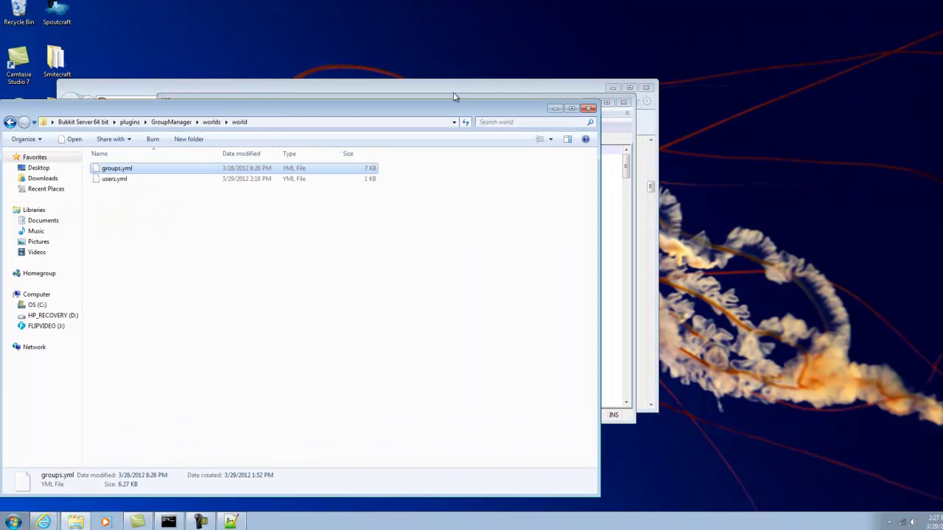
{"action": "left_click", "coordinate": [589, 108]}
{"action": "left_click_drag", "start_coordinate": [498, 109], "coordinate": [725, 81]}
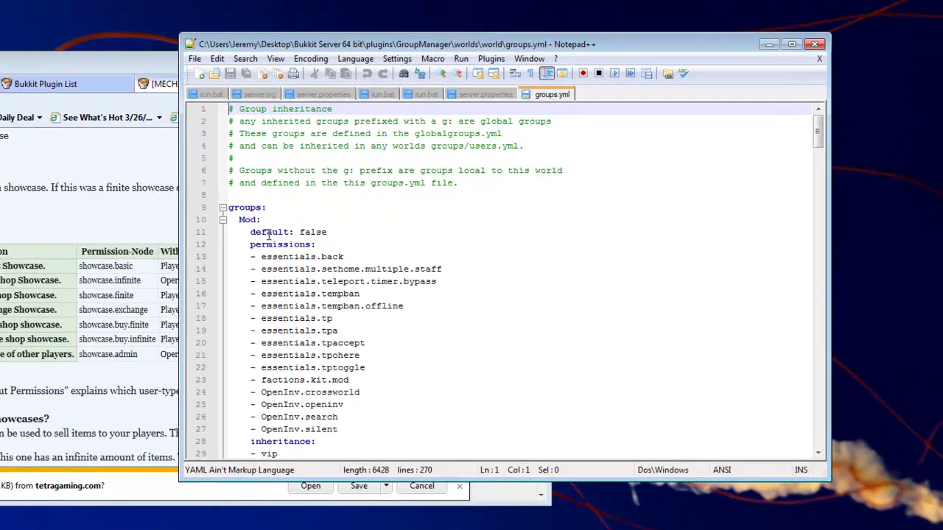
- Add the line "- showcase.basic" below "- -factions.claim" in the Recruit group's permissions
{"action": "scroll", "coordinate": [459, 214], "scroll_direction": "down", "scroll_amount": 3}
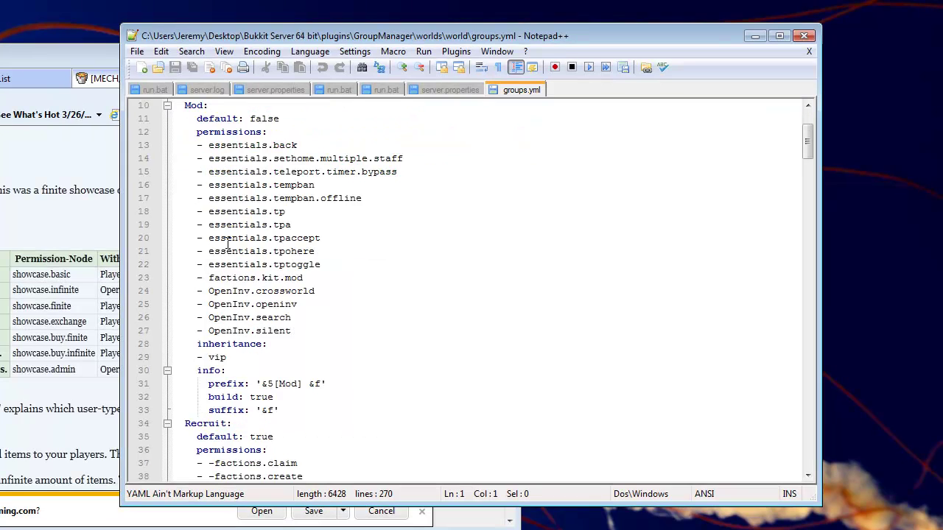
{"action": "scroll", "coordinate": [229, 246], "scroll_direction": "down", "scroll_amount": 4}
{"action": "scroll", "coordinate": [290, 251], "scroll_direction": "down", "scroll_amount": 6}
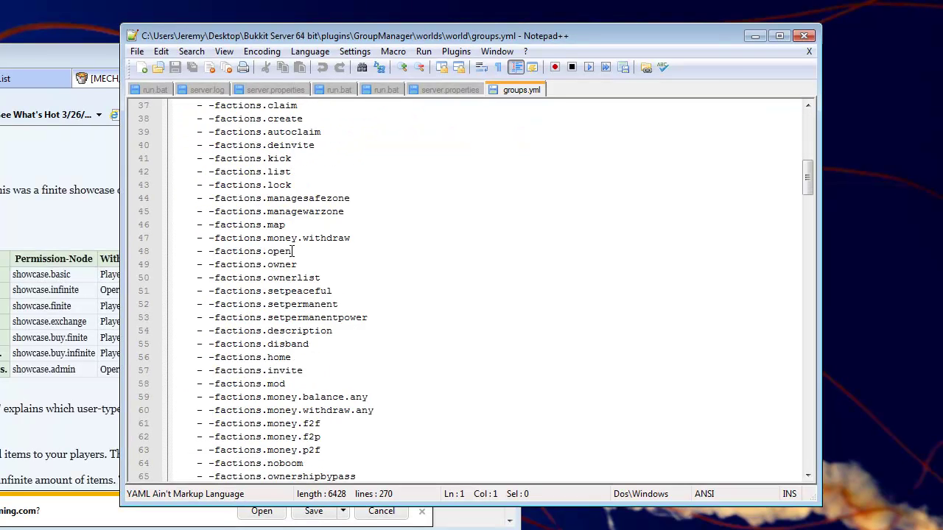
{"action": "scroll", "coordinate": [292, 251], "scroll_direction": "up", "scroll_amount": 4}
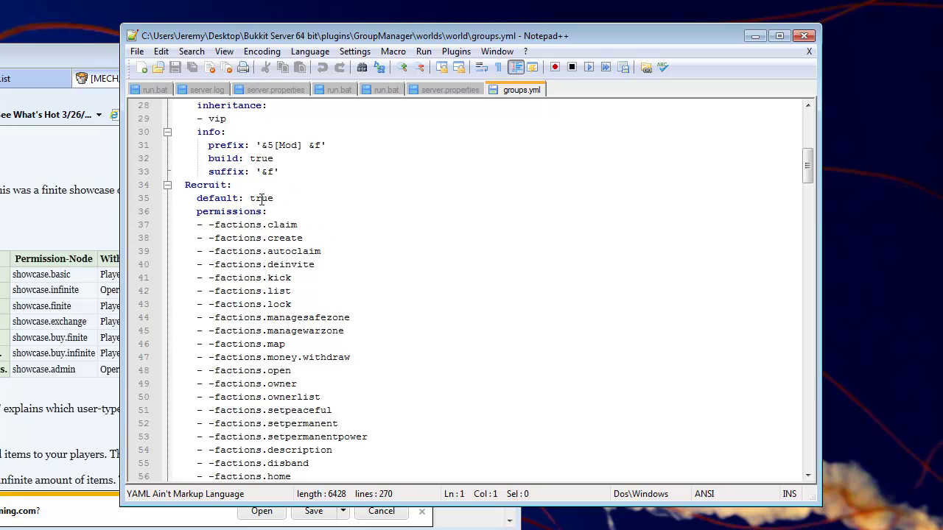
{"action": "left_click", "coordinate": [320, 225]}
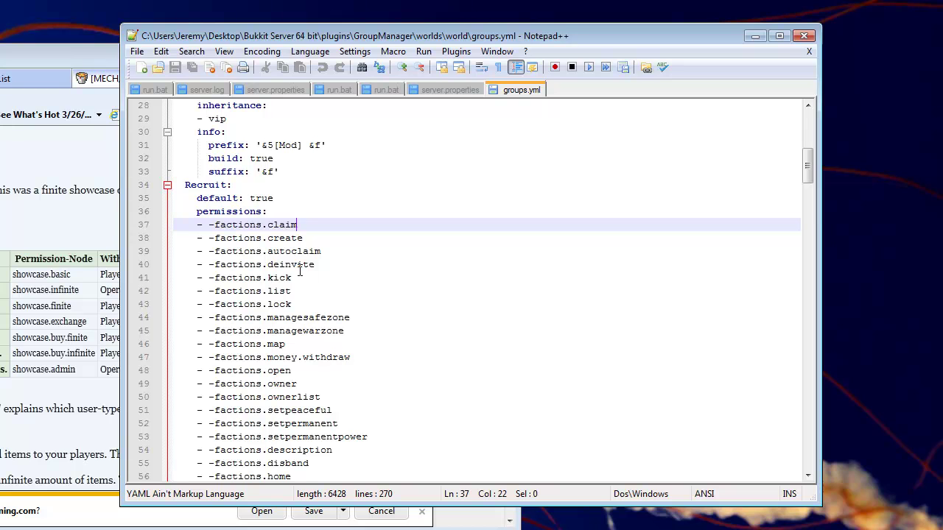
{"action": "key", "text": "Return"}
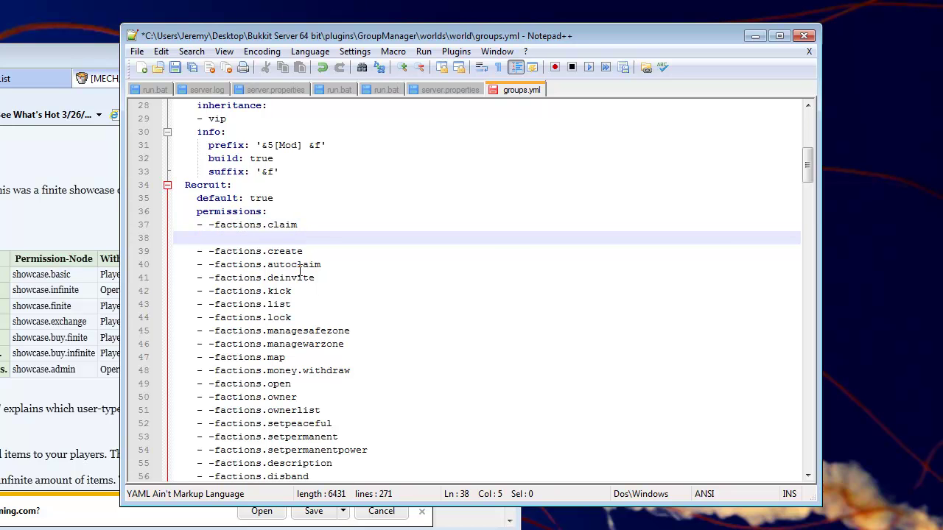
{"action": "key", "text": "Up"}
{"action": "key", "text": "Down"}
{"action": "type", "text": "- showcase.basic"}
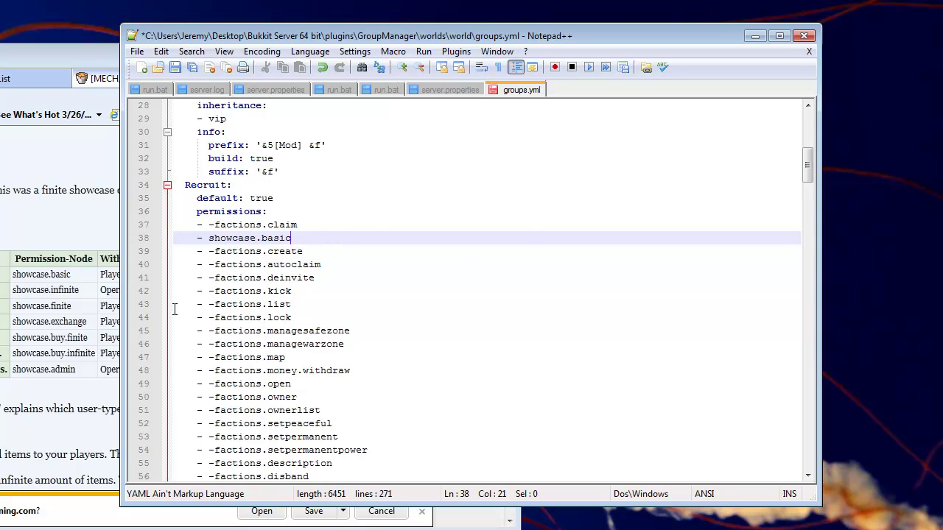
- Compare the Showcase permission table in the browser with the Mod and Recruit groups' entries in groups.yml
{"action": "key", "text": "alt+Tab"}
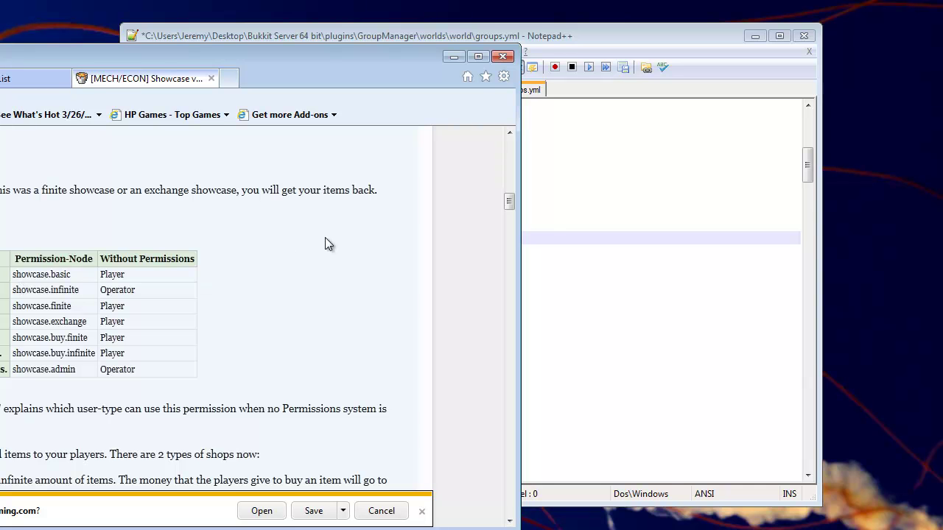
{"action": "key", "text": "alt+Tab"}
{"action": "scroll", "coordinate": [330, 256], "scroll_direction": "up", "scroll_amount": 3}
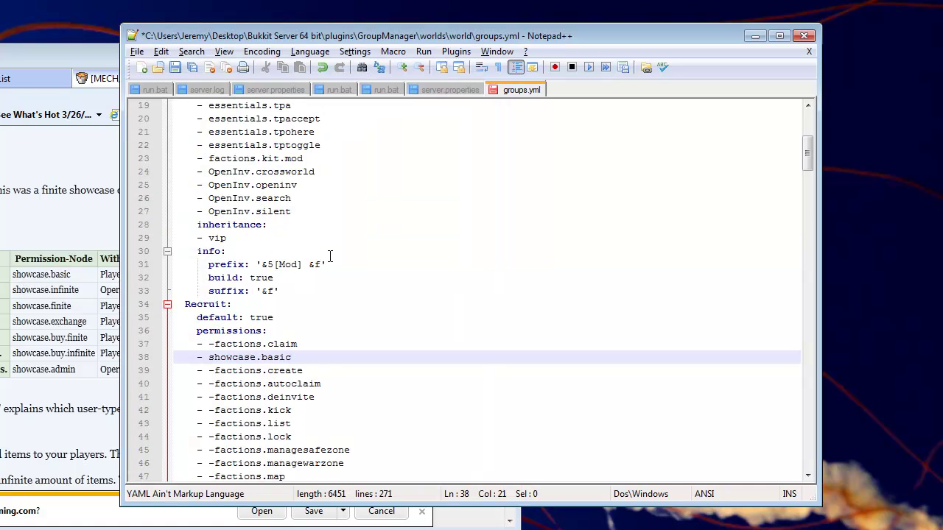
{"action": "scroll", "coordinate": [330, 257], "scroll_direction": "up", "scroll_amount": 3}
{"action": "scroll", "coordinate": [331, 256], "scroll_direction": "down", "scroll_amount": 5}
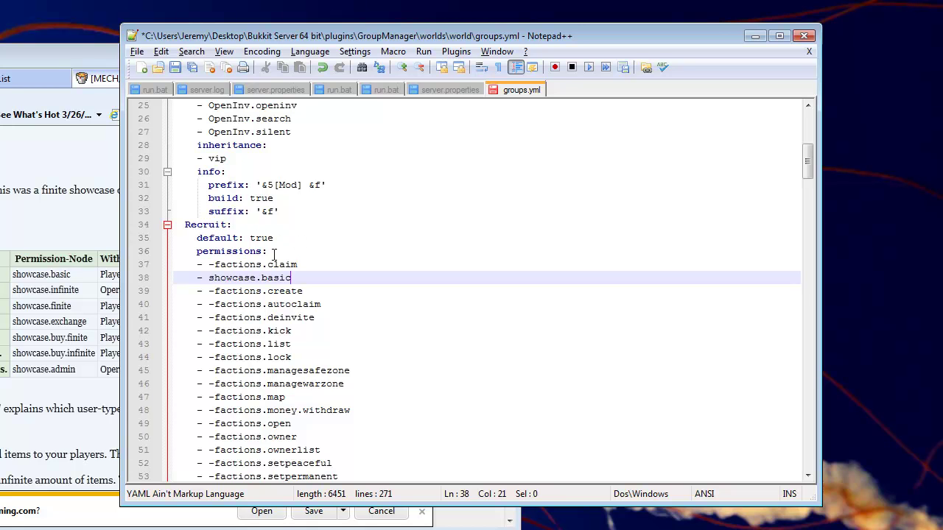
{"action": "scroll", "coordinate": [315, 252], "scroll_direction": "down", "scroll_amount": 9}
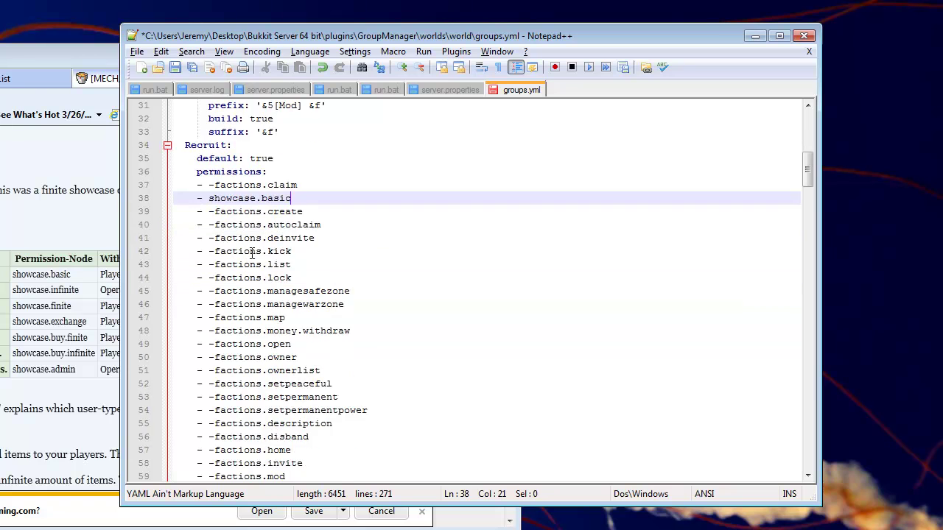
{"action": "scroll", "coordinate": [258, 213], "scroll_direction": "down", "scroll_amount": 4}
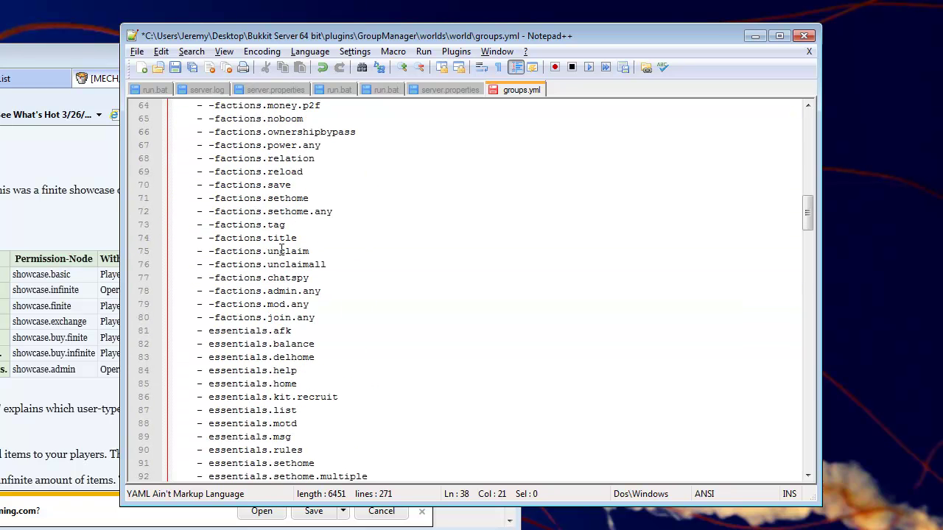
{"action": "scroll", "coordinate": [281, 249], "scroll_direction": "down", "scroll_amount": 12}
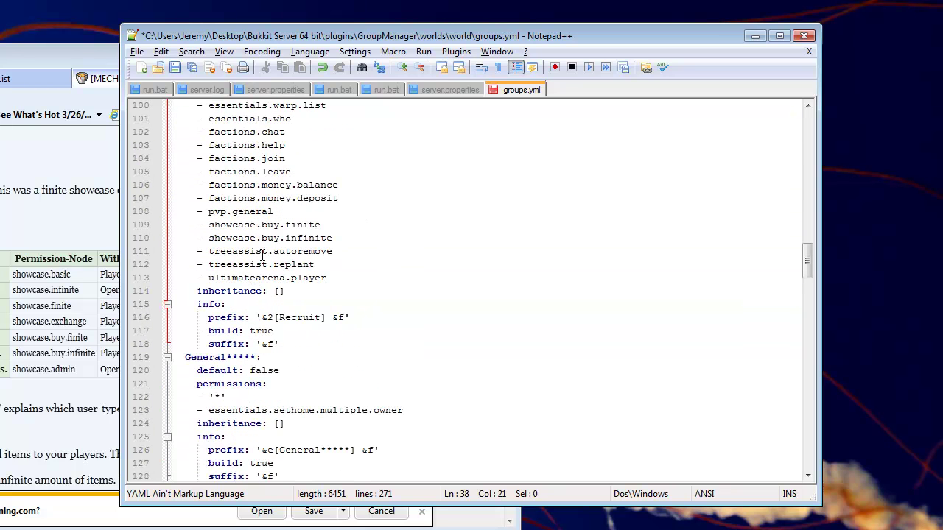
{"action": "scroll", "coordinate": [261, 254], "scroll_direction": "up", "scroll_amount": 20}
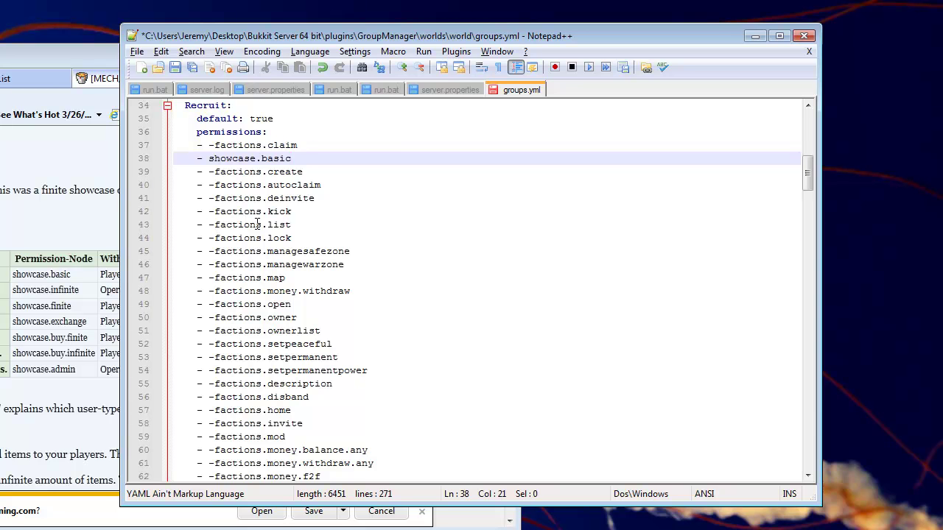
{"action": "scroll", "coordinate": [244, 221], "scroll_direction": "up", "scroll_amount": 2}
{"action": "scroll", "coordinate": [261, 230], "scroll_direction": "down", "scroll_amount": 2}
{"action": "scroll", "coordinate": [257, 229], "scroll_direction": "down", "scroll_amount": 2}
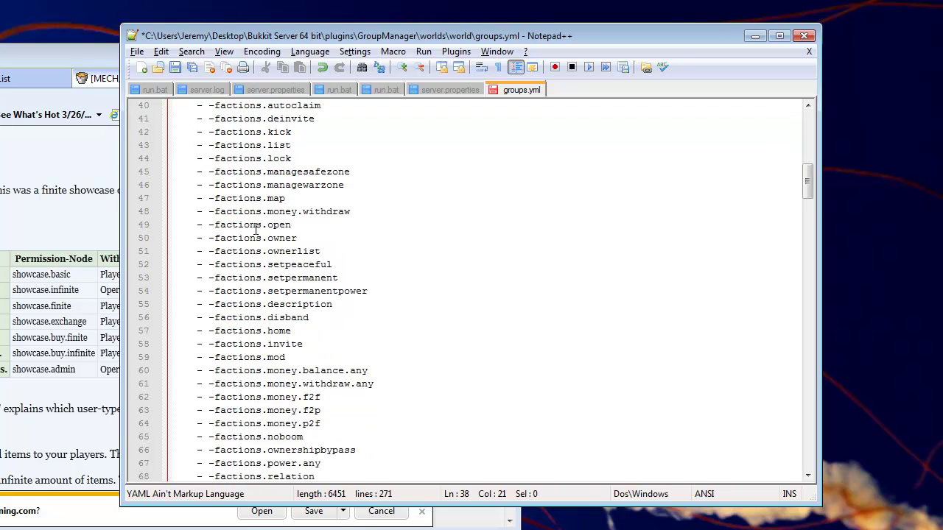
{"action": "scroll", "coordinate": [282, 244], "scroll_direction": "up", "scroll_amount": 3}
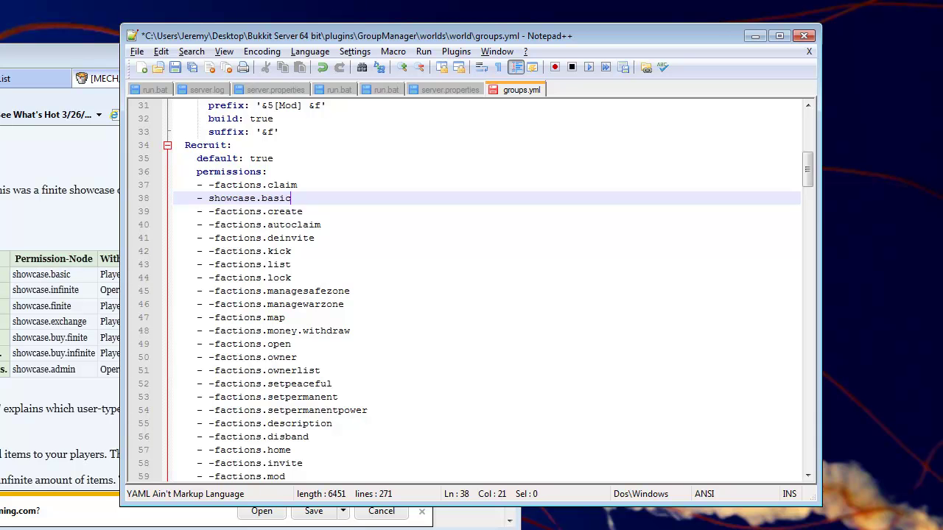
- Examine which showcase nodes the Recruit, Vip, Veteran and Officer groups have, through to the end of groups.yml
{"action": "scroll", "coordinate": [413, 275], "scroll_direction": "down", "scroll_amount": 20}
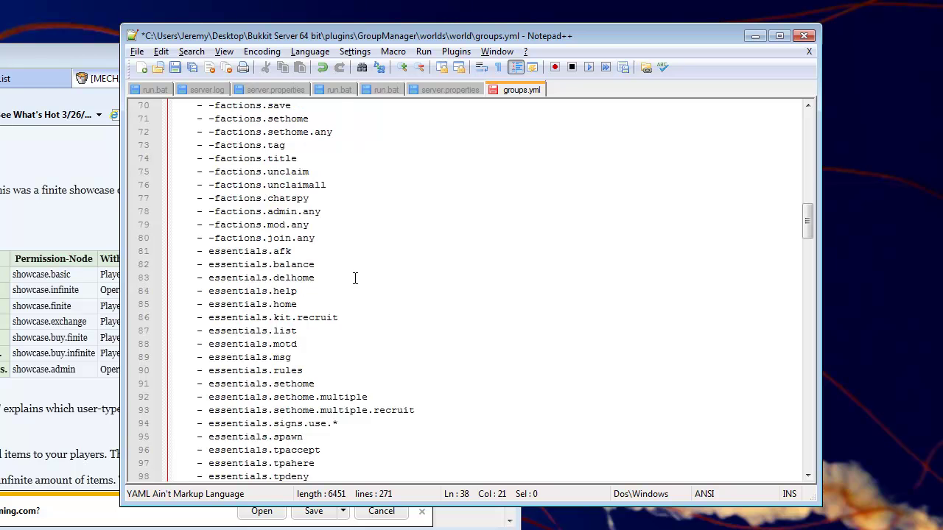
{"action": "scroll", "coordinate": [354, 276], "scroll_direction": "down", "scroll_amount": 3}
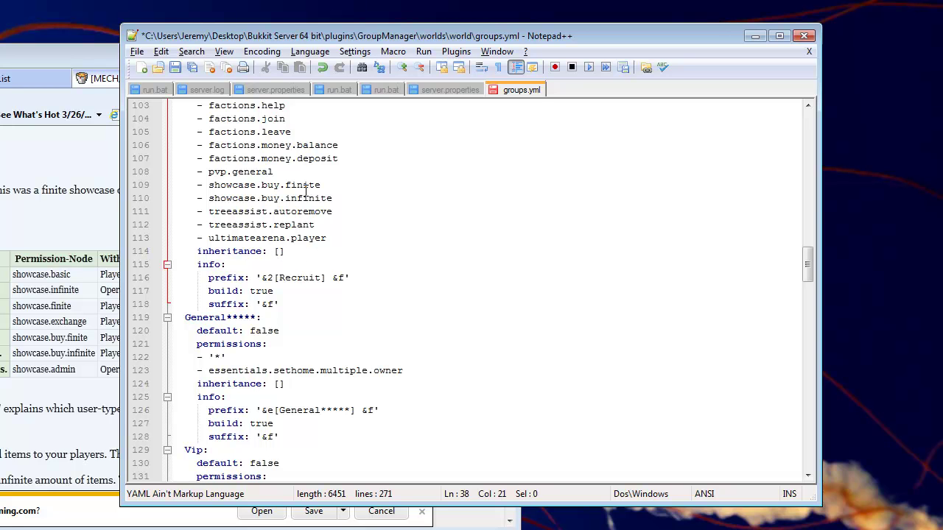
{"action": "scroll", "coordinate": [268, 208], "scroll_direction": "up", "scroll_amount": 2}
{"action": "scroll", "coordinate": [267, 209], "scroll_direction": "down", "scroll_amount": 2}
{"action": "scroll", "coordinate": [278, 252], "scroll_direction": "down", "scroll_amount": 5}
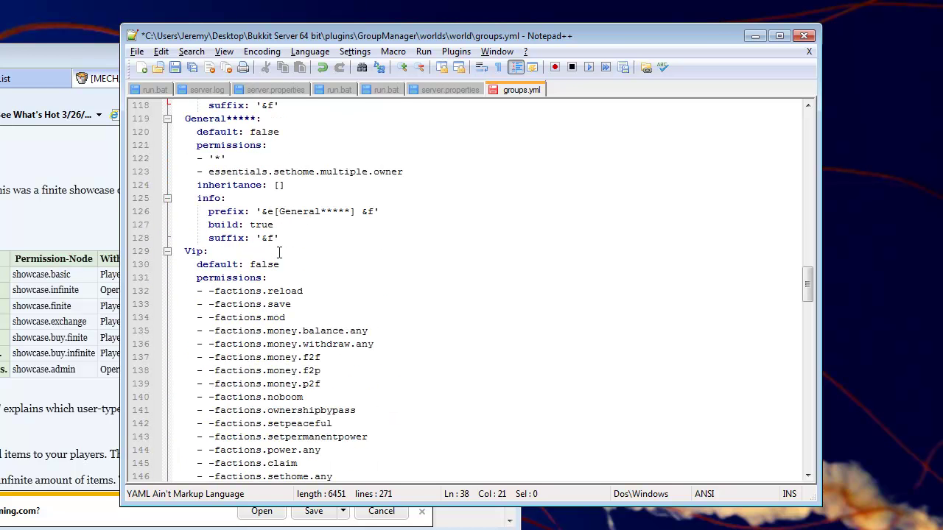
{"action": "scroll", "coordinate": [278, 251], "scroll_direction": "down", "scroll_amount": 12}
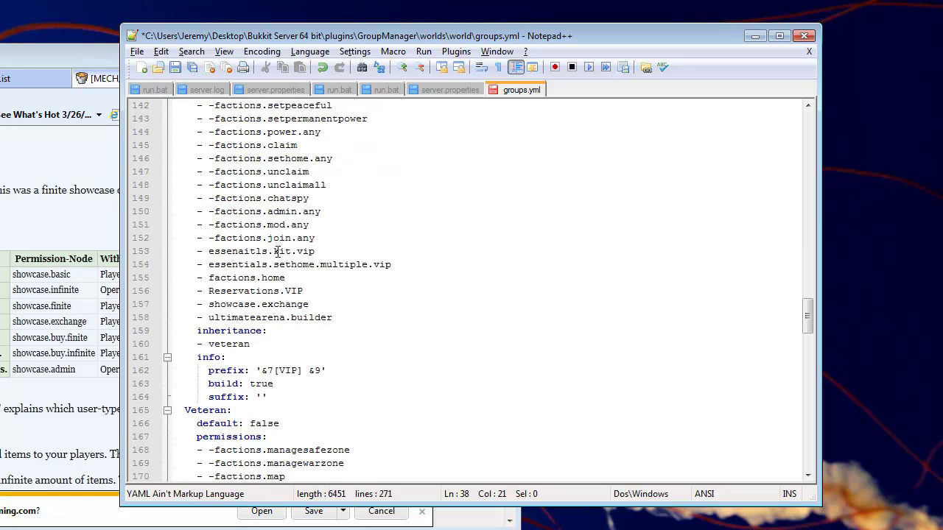
{"action": "scroll", "coordinate": [278, 259], "scroll_direction": "down", "scroll_amount": 3}
{"action": "scroll", "coordinate": [279, 259], "scroll_direction": "up", "scroll_amount": 2}
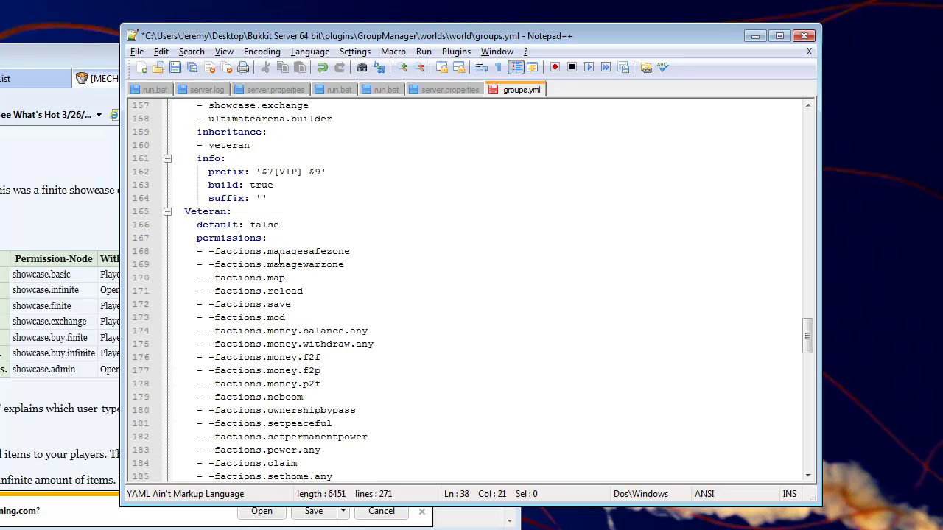
{"action": "scroll", "coordinate": [250, 235], "scroll_direction": "down", "scroll_amount": 3}
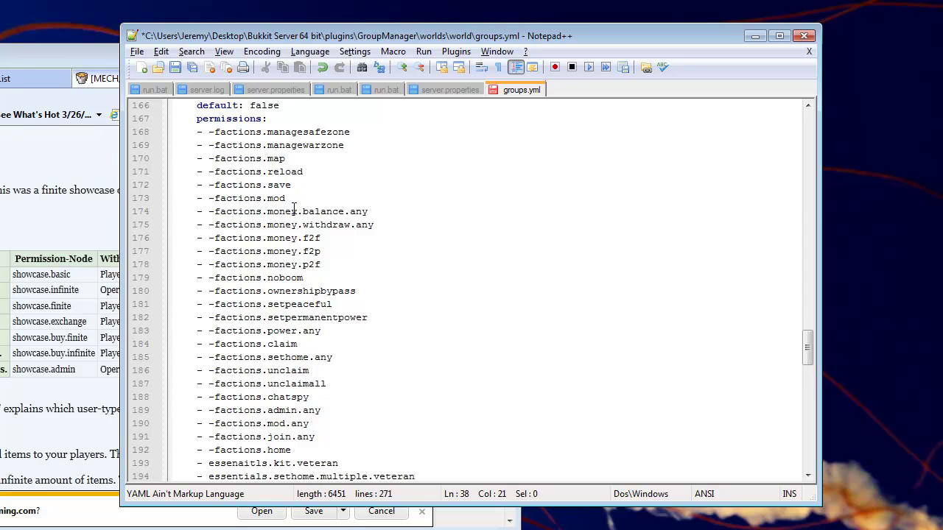
{"action": "scroll", "coordinate": [293, 210], "scroll_direction": "down", "scroll_amount": 14}
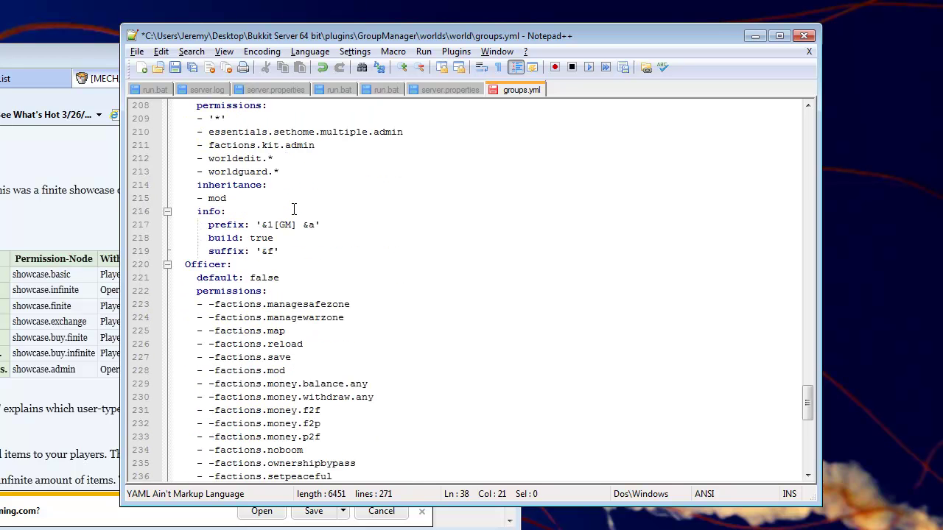
{"action": "scroll", "coordinate": [294, 273], "scroll_direction": "down", "scroll_amount": 3}
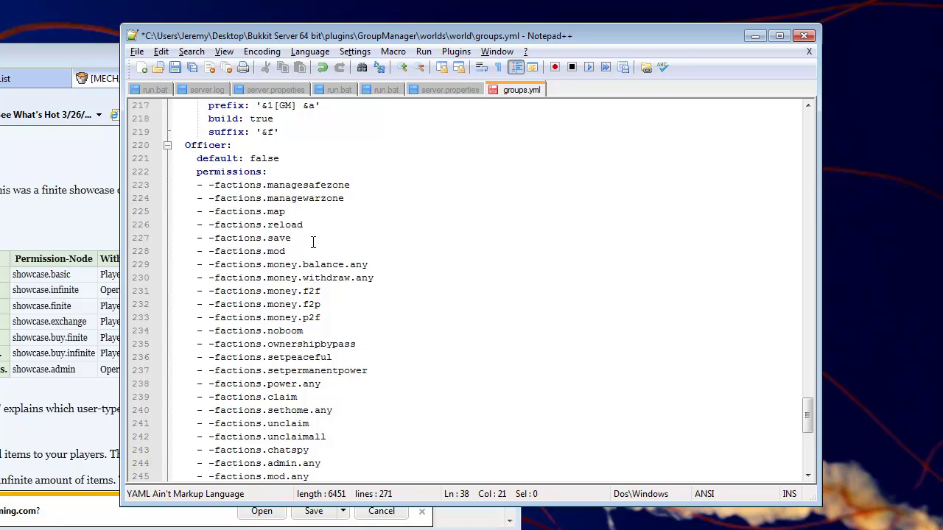
{"action": "scroll", "coordinate": [312, 243], "scroll_direction": "down", "scroll_amount": 9}
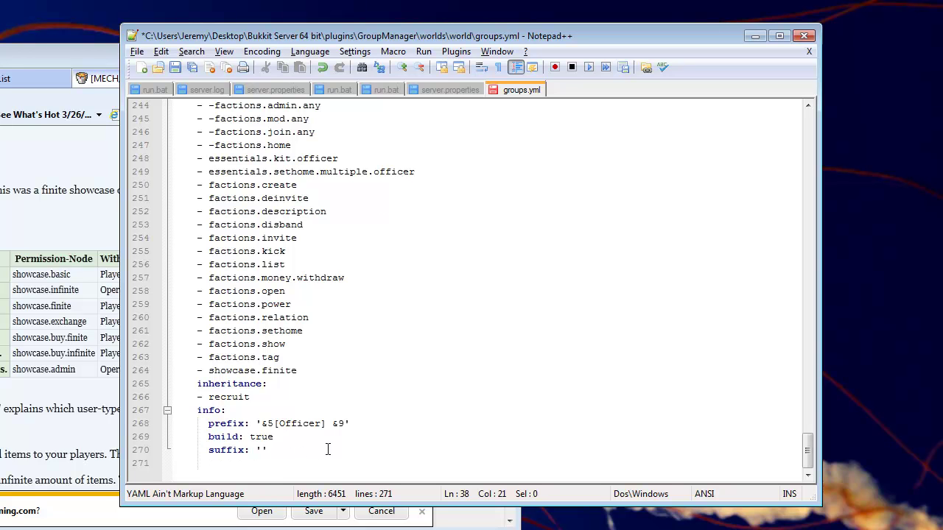
- Switch to the browser and review the Showcase thread's permissions table and usage instructions
{"action": "scroll", "coordinate": [327, 450], "scroll_direction": "up", "scroll_amount": 20}
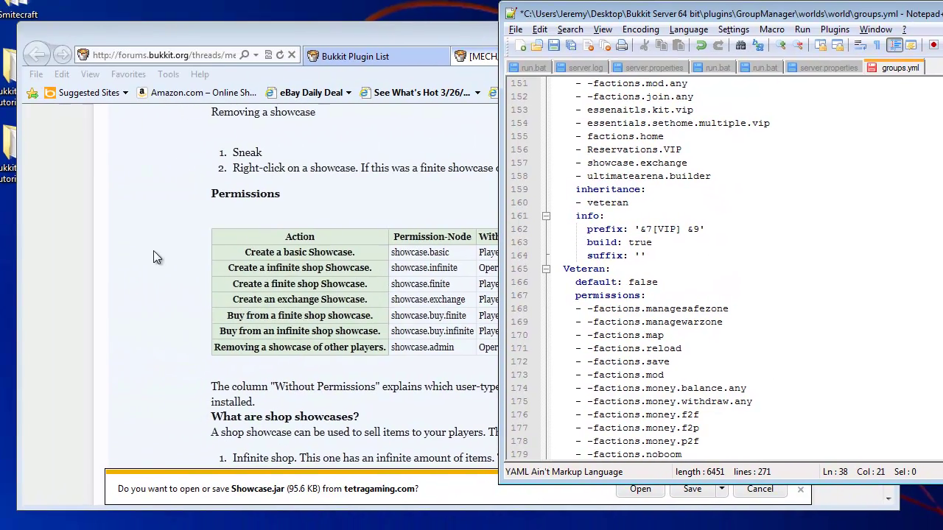
{"action": "left_click", "coordinate": [280, 148]}
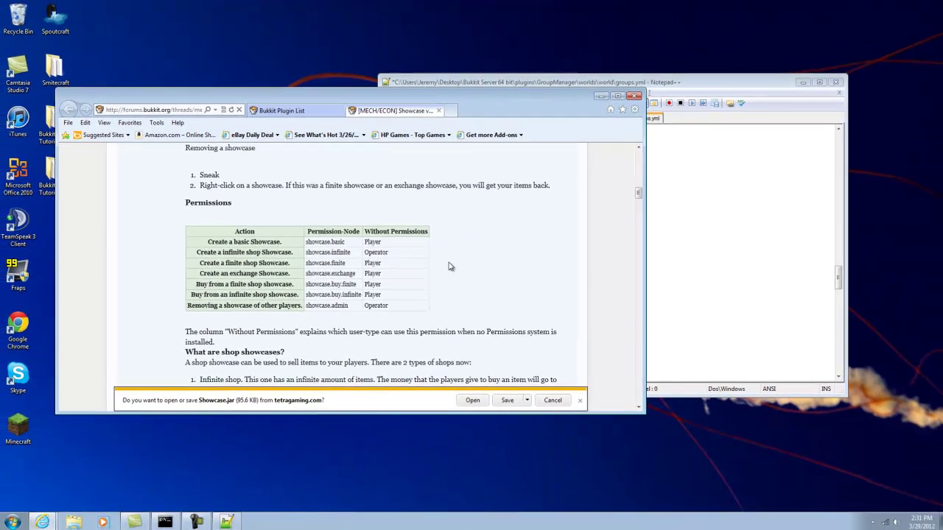
{"action": "scroll", "coordinate": [448, 267], "scroll_direction": "up", "scroll_amount": 3}
- Return to Notepad++ and close it without saving the changes to groups.yml
{"action": "key", "text": "alt+Tab"}
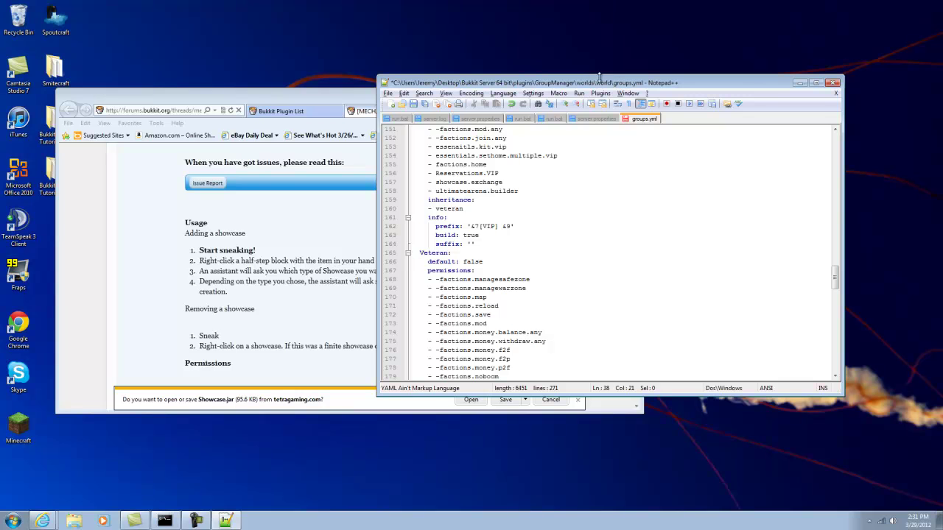
{"action": "left_click_drag", "start_coordinate": [582, 83], "coordinate": [385, 111]}
{"action": "left_click", "coordinate": [636, 112]}
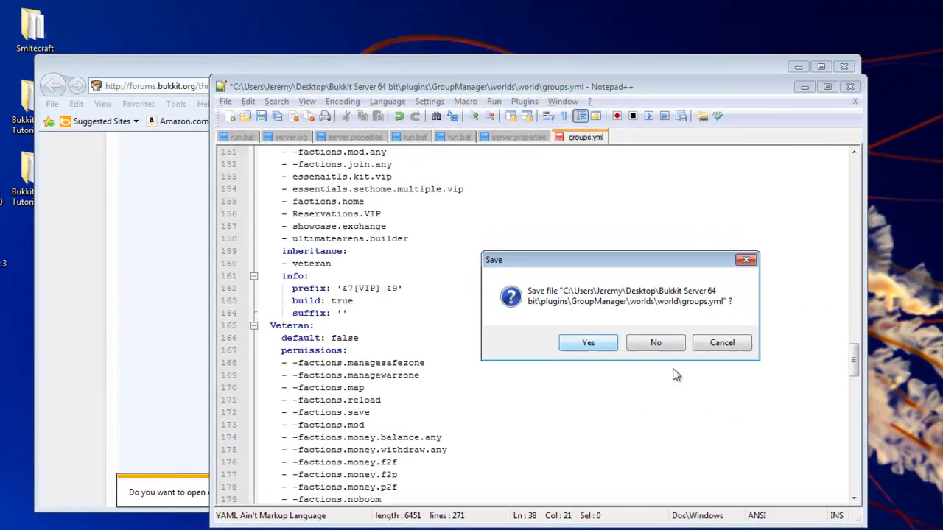
{"action": "left_click", "coordinate": [675, 347]}
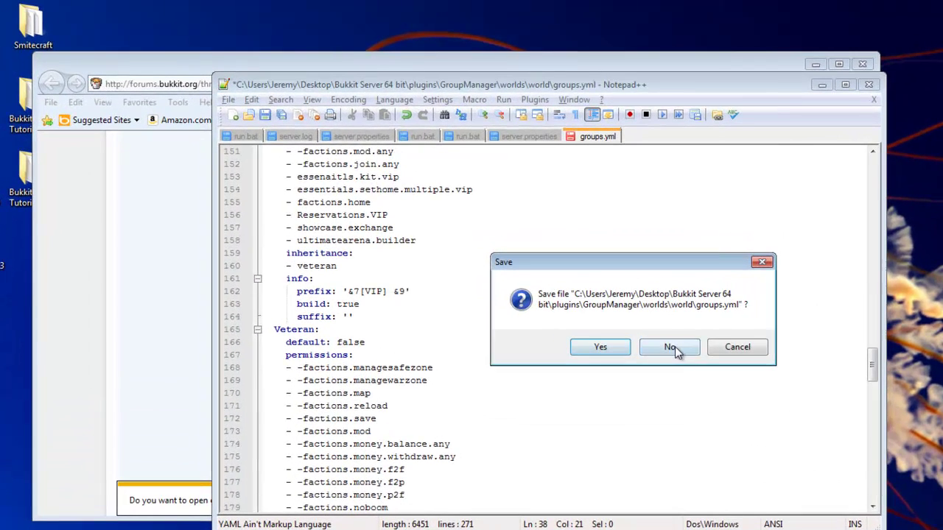
{"action": "left_click", "coordinate": [673, 346]}
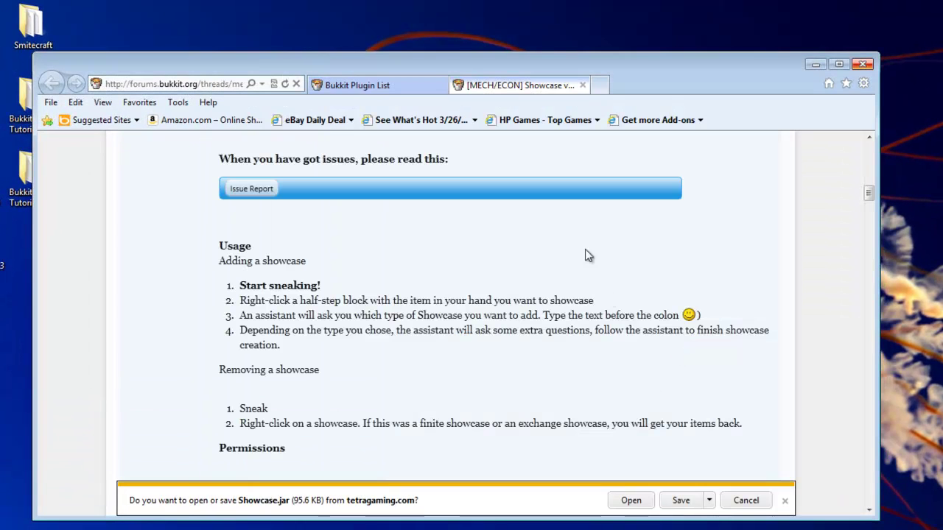
- Close the browser together with all its open tabs
{"action": "left_click", "coordinate": [863, 65]}
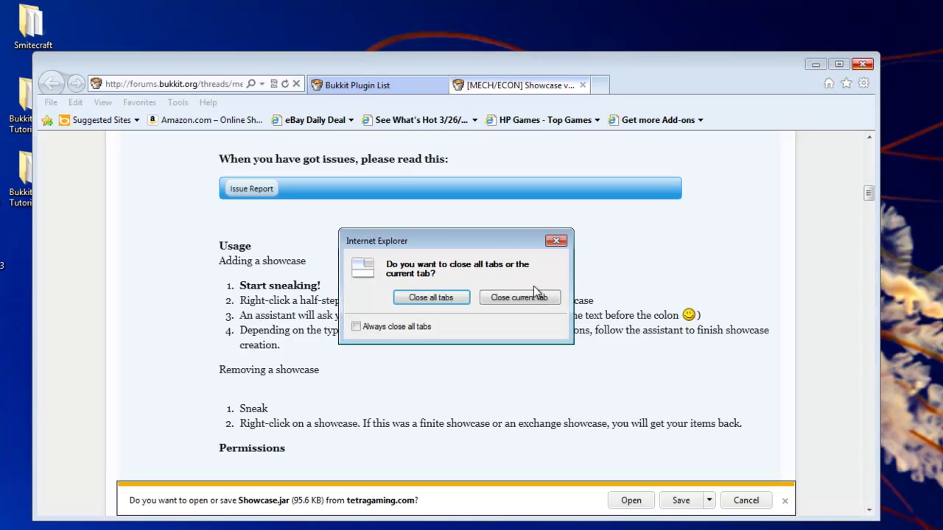
{"action": "left_click", "coordinate": [447, 304]}
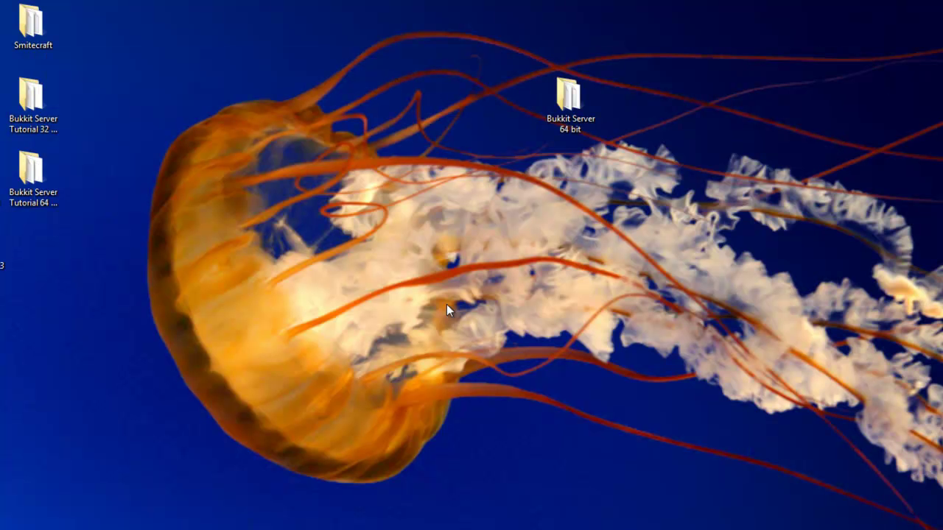